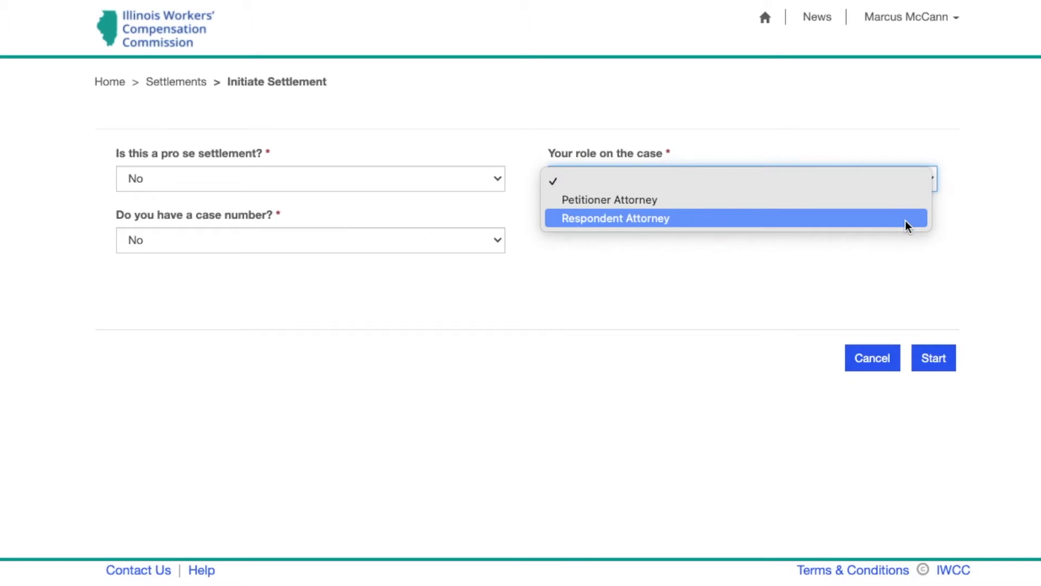
Choose the Respondent Attorney role, answer Yes to having a case number, and start the settlement
click(908, 218)
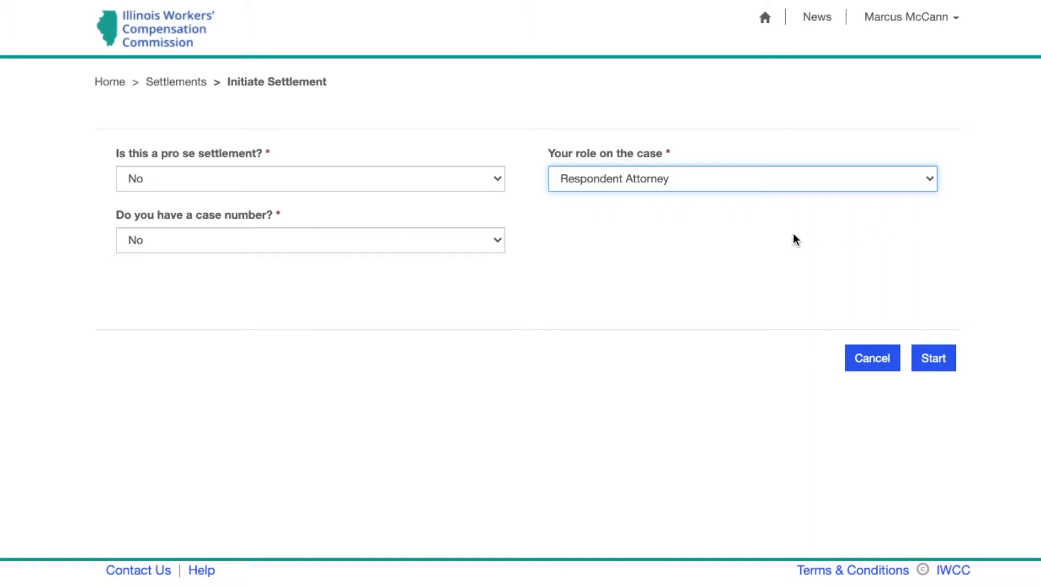
click(493, 245)
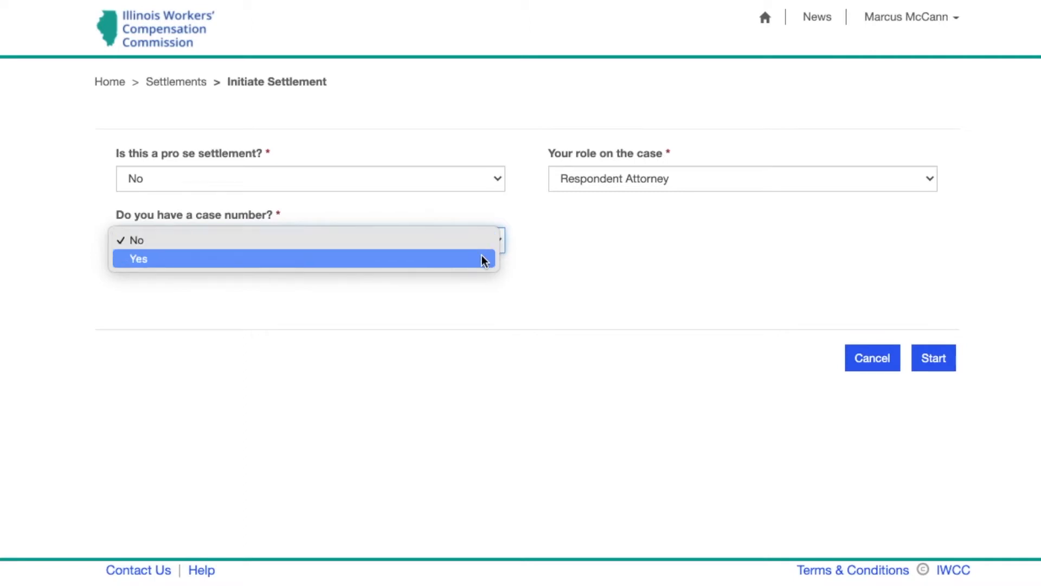
click(481, 260)
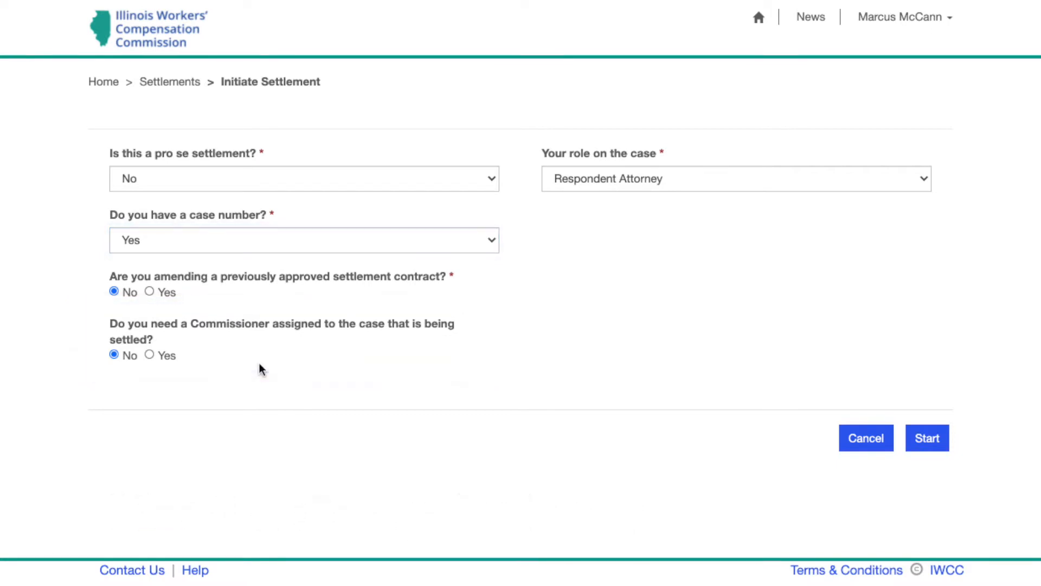
click(924, 448)
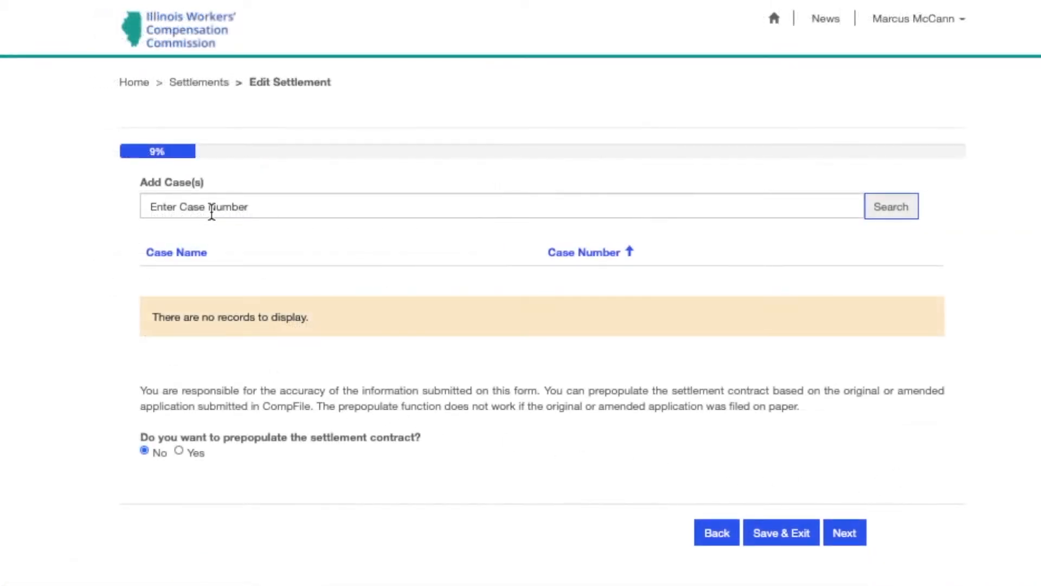
Search for the case by its case number, attach it, and choose Yes to prepopulate the contract
click(214, 206)
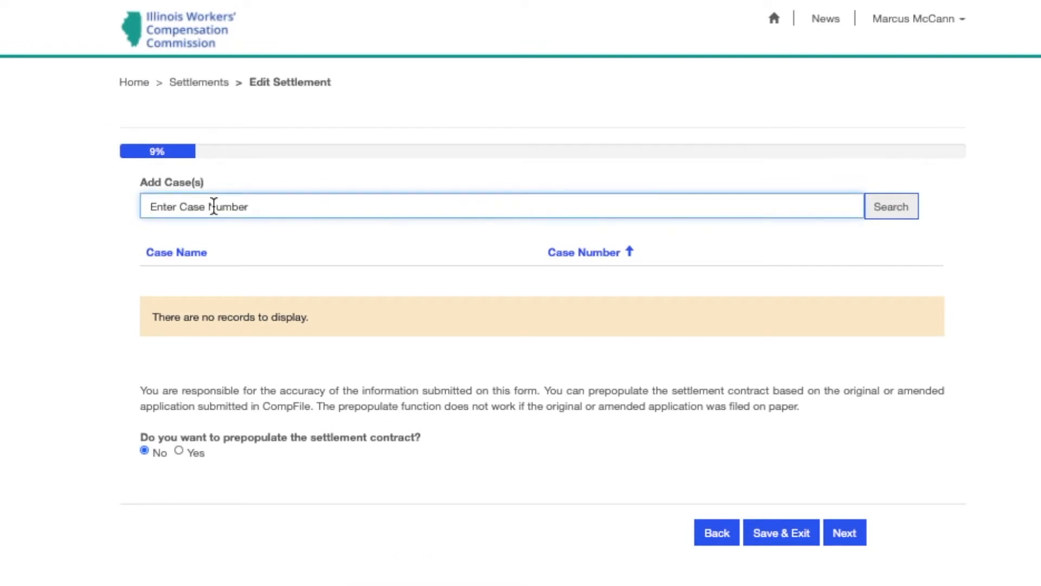
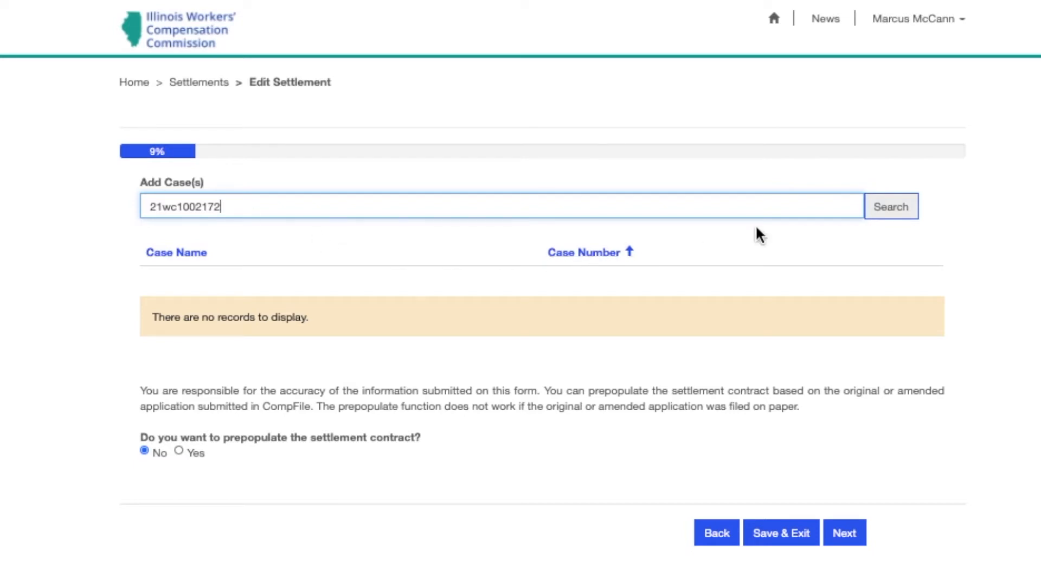
click(891, 210)
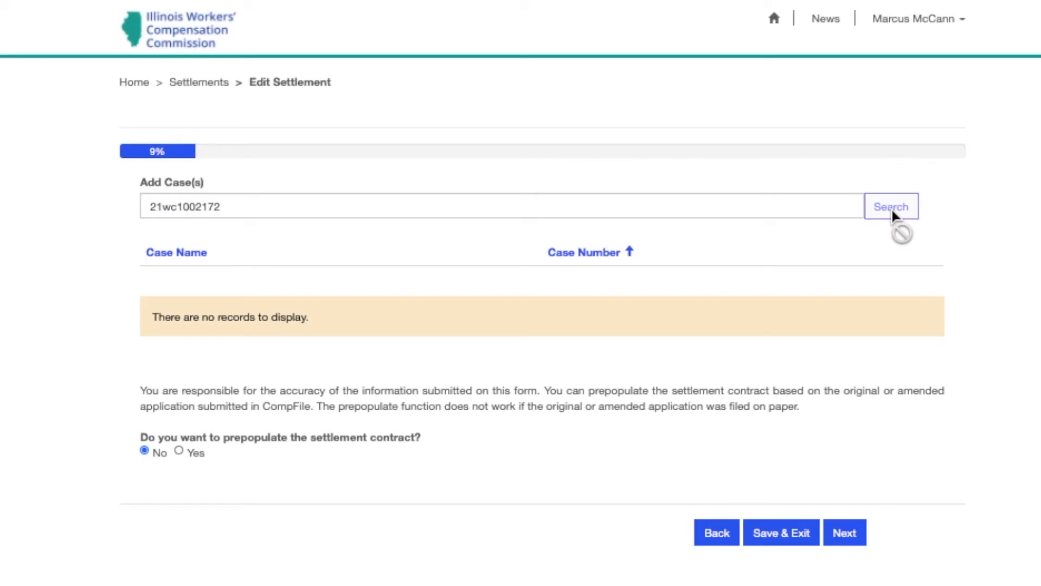
click(856, 251)
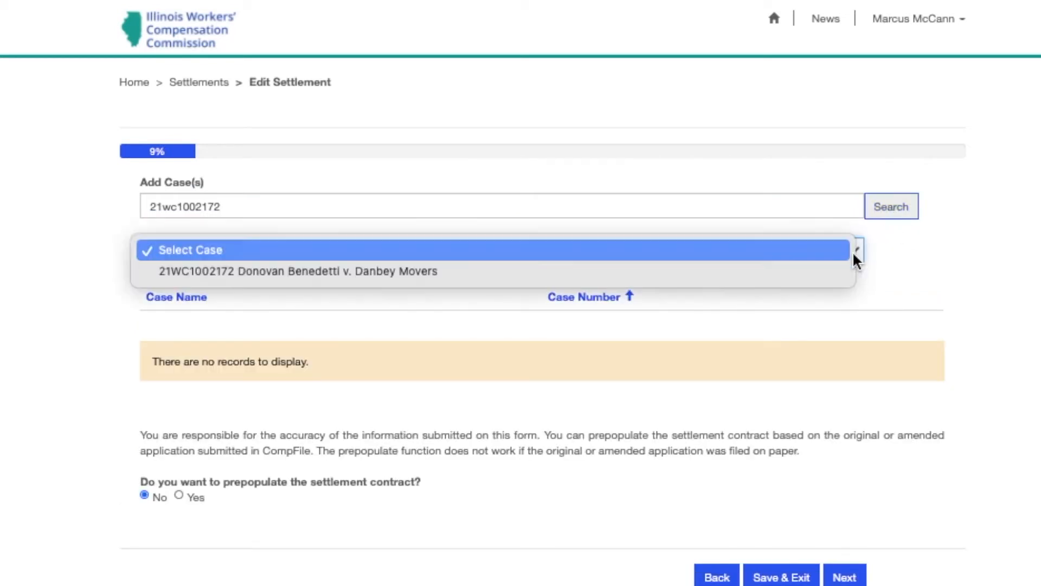
click(823, 273)
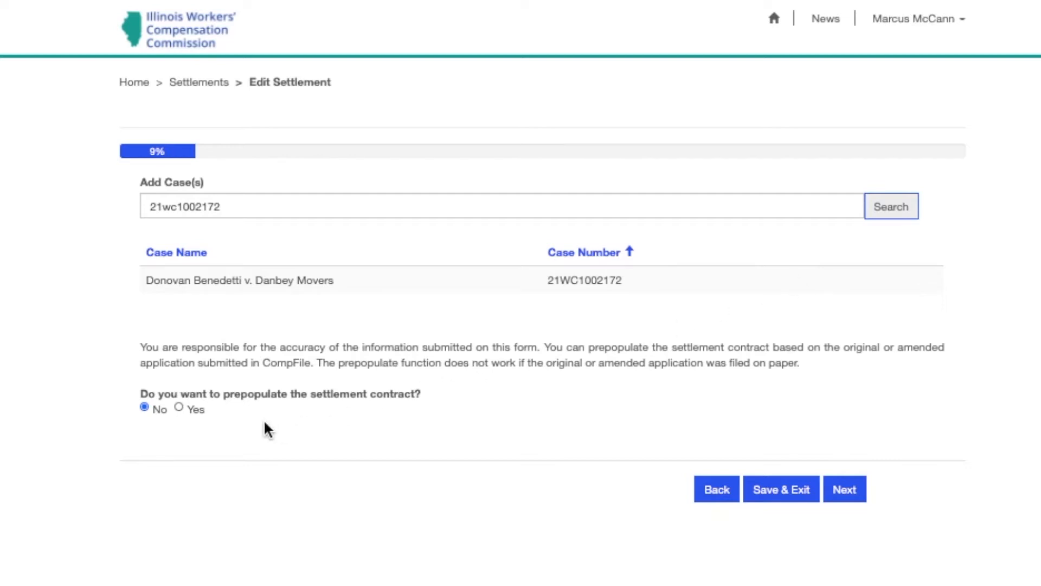
click(179, 408)
click(854, 496)
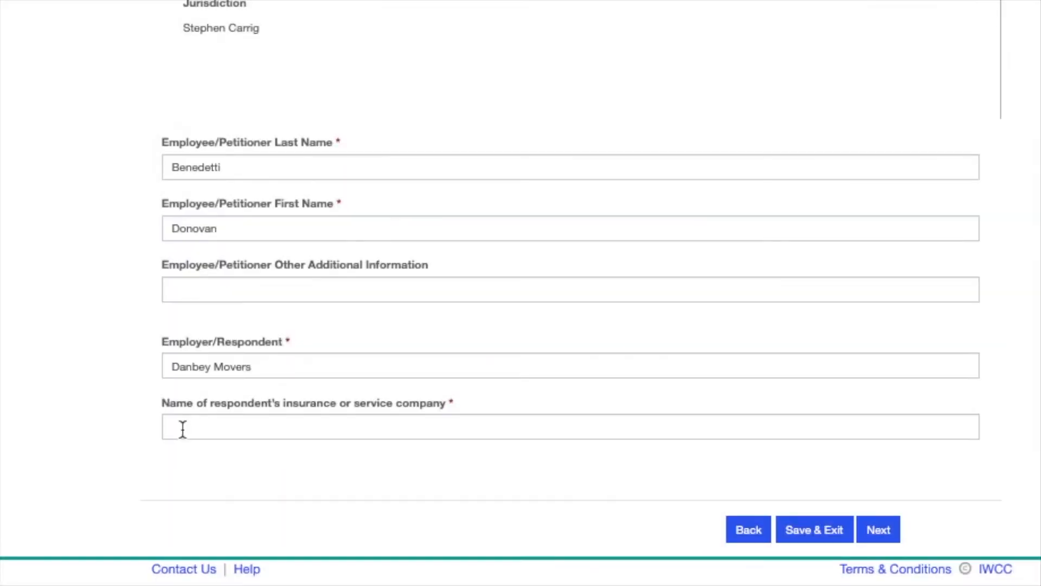
Enter Allstate as the respondent's insurance company and save the page
click(183, 429)
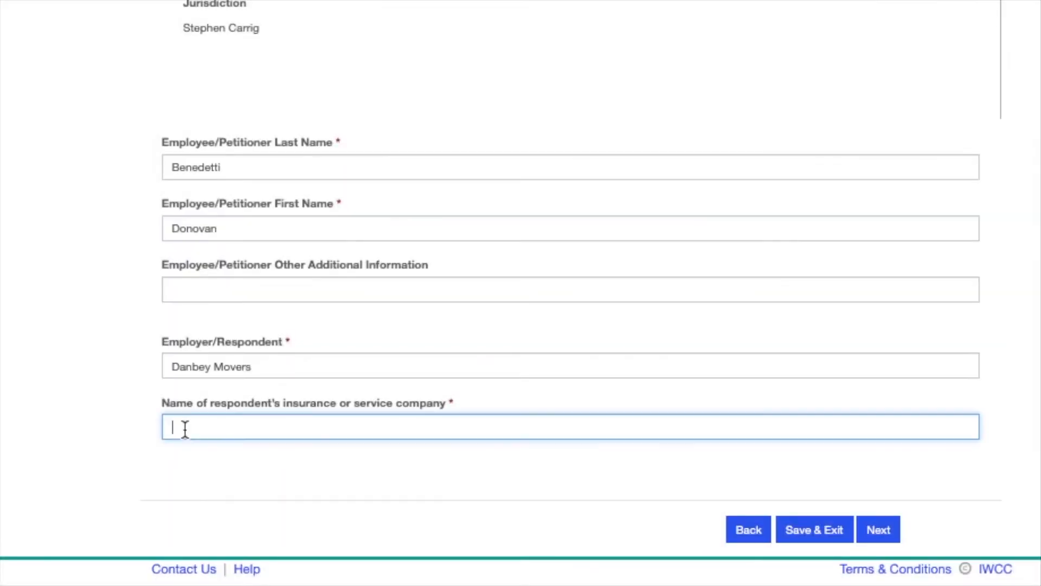
text(Allstate)
click(886, 530)
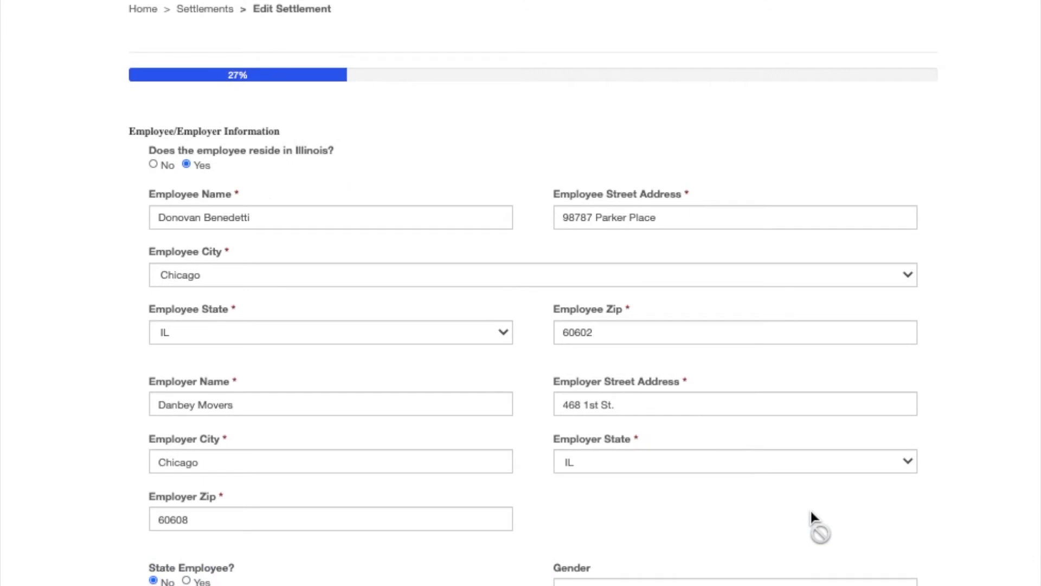
Review the prefilled employee, employer and accident details and continue to disability benefits
scroll(811, 508, down, 3)
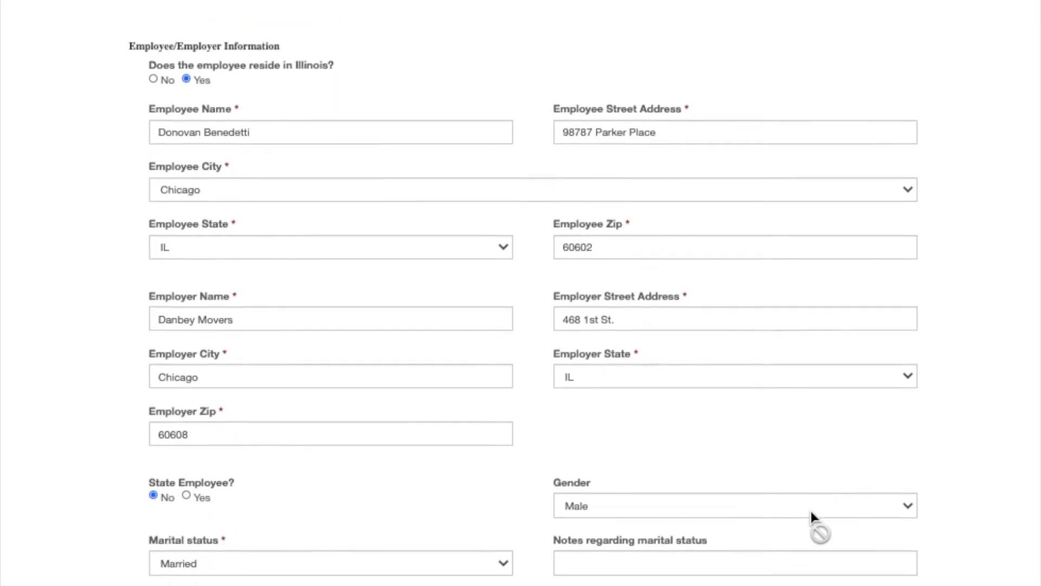
scroll(812, 512, down, 2)
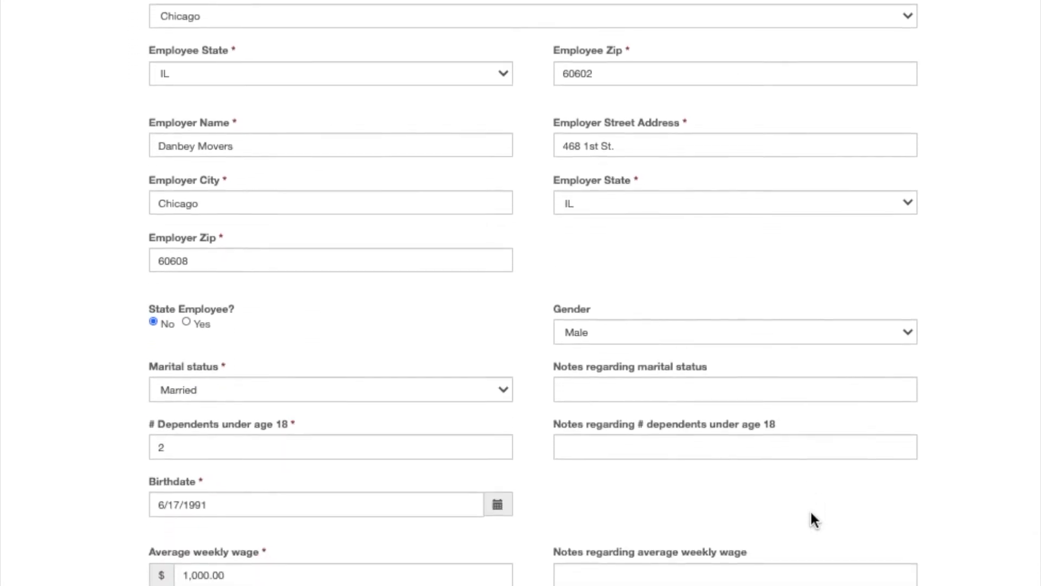
scroll(811, 513, down, 3)
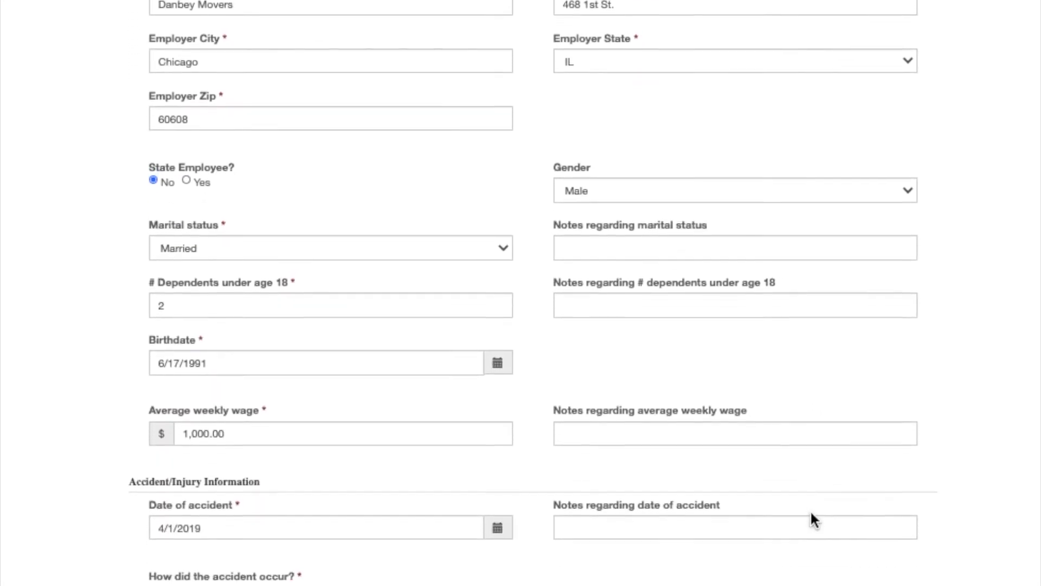
scroll(811, 512, down, 3)
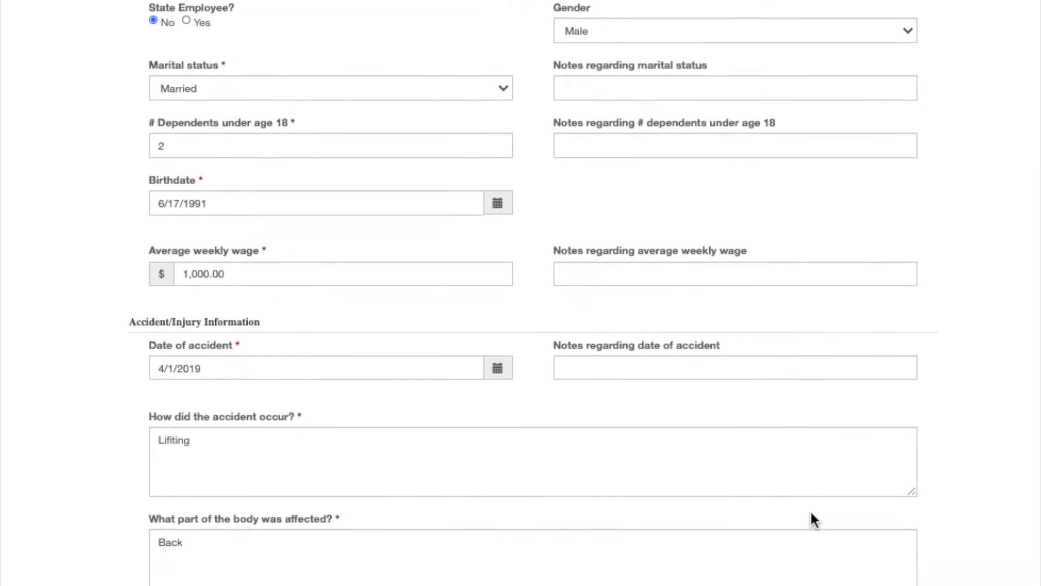
scroll(812, 513, down, 2)
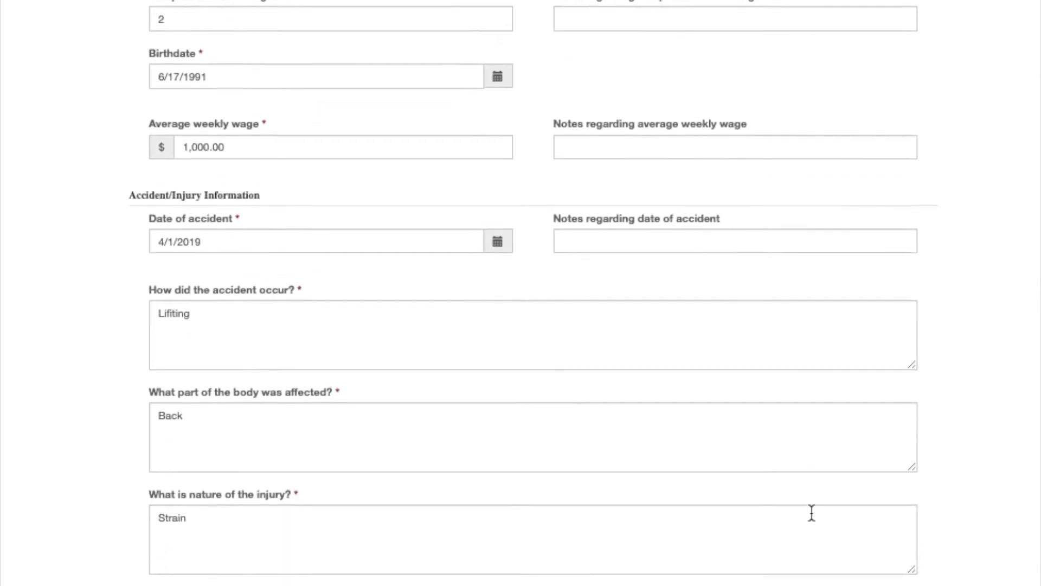
scroll(811, 513, down, 1)
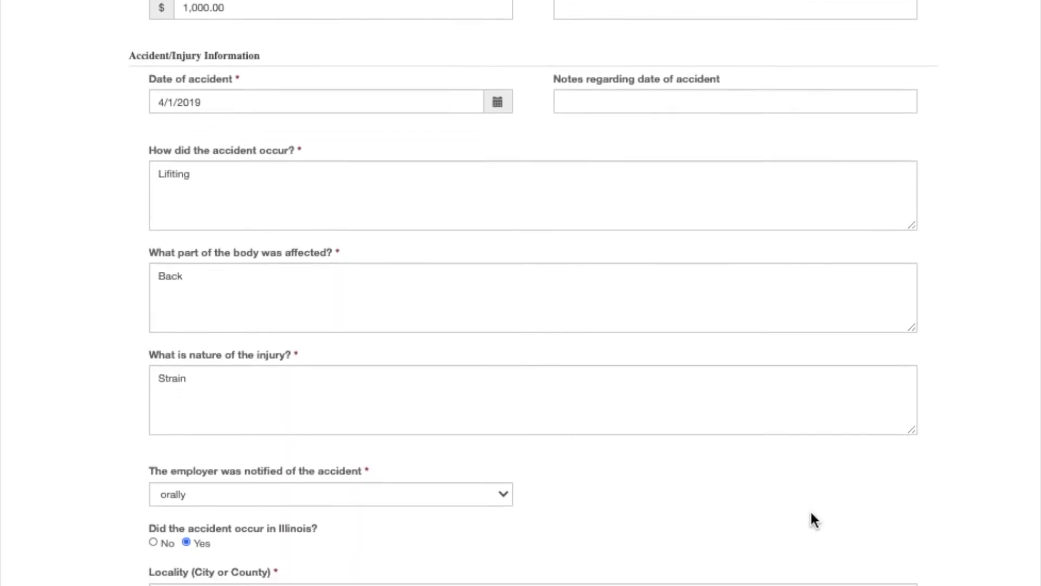
scroll(813, 518, down, 1)
scroll(811, 513, down, 4)
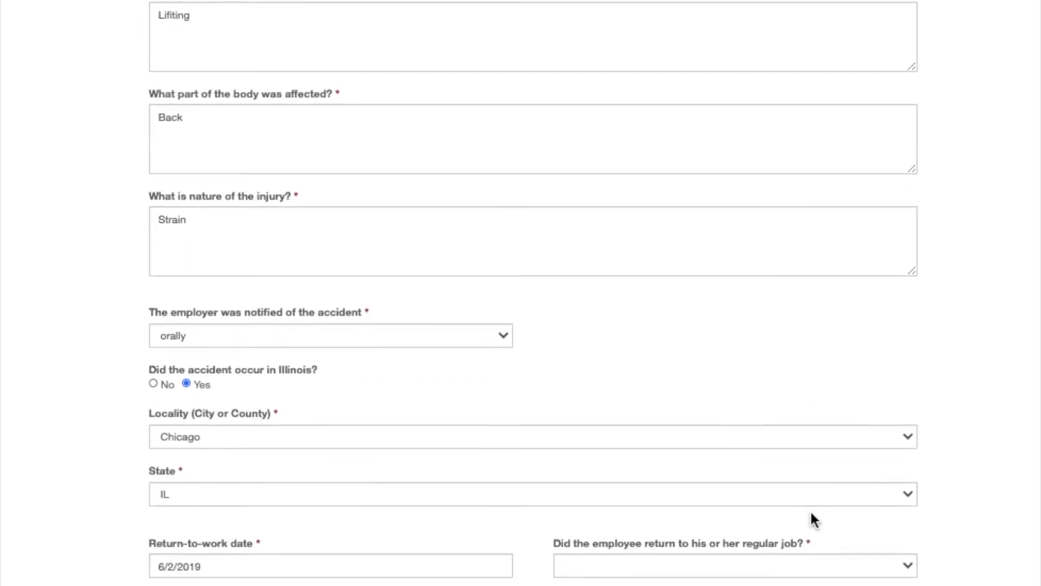
scroll(812, 519, down, 3)
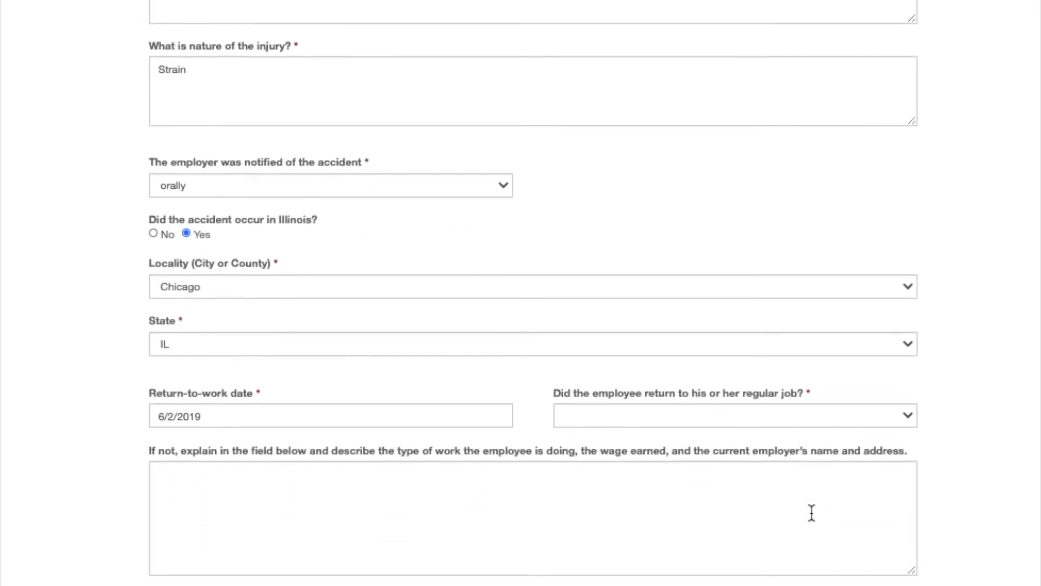
scroll(812, 512, down, 2)
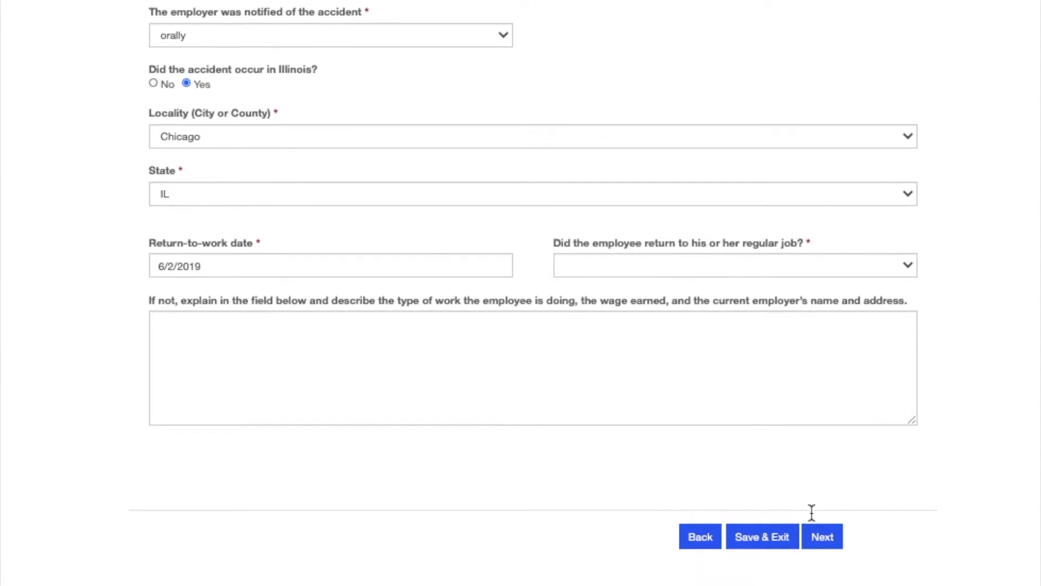
click(814, 524)
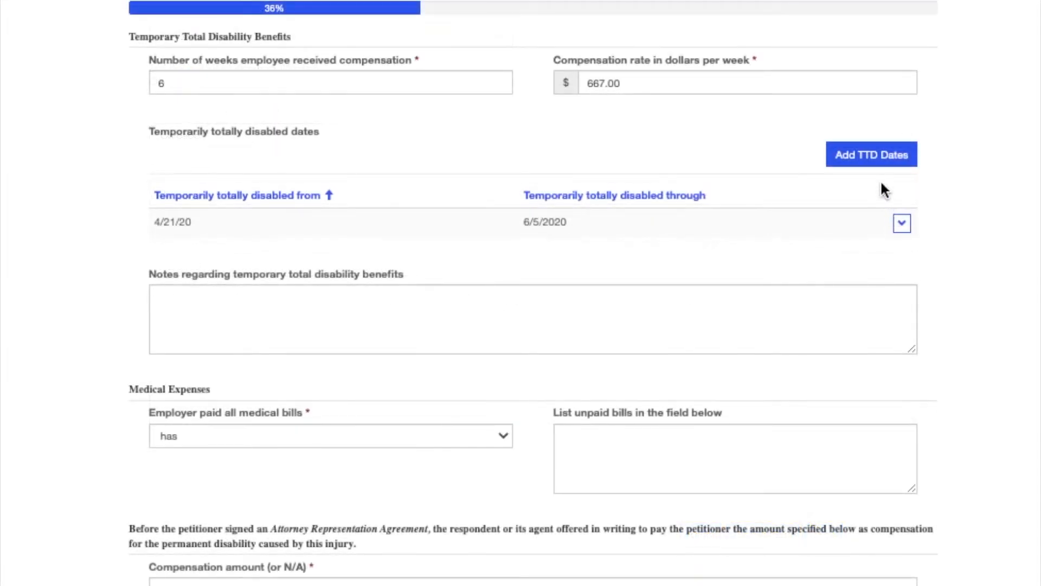
Add a TTD period from 6/25/2020 through 8/2/2020 after the existing 4/21/20–6/5/2020 period
click(873, 157)
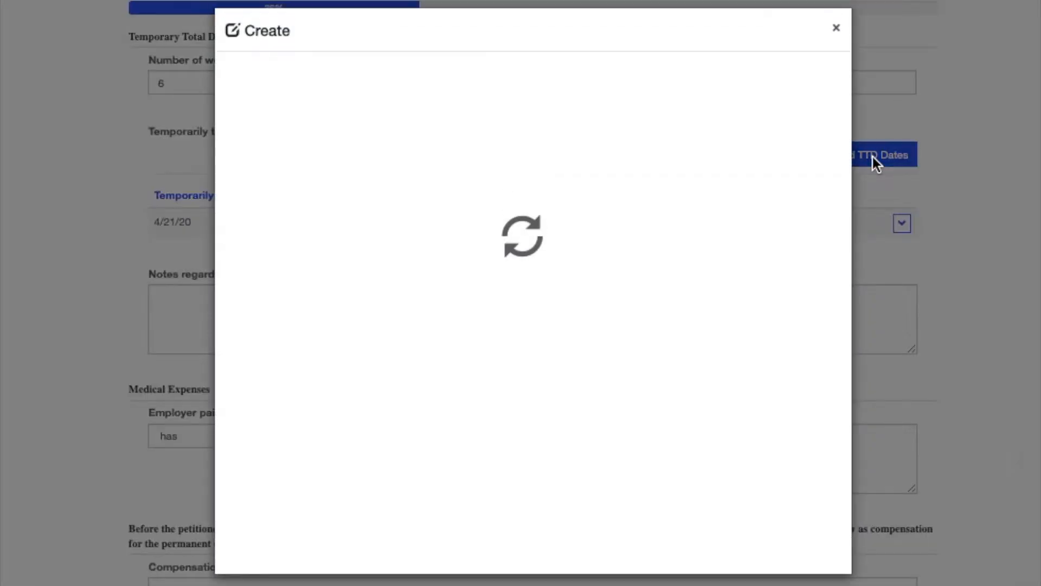
click(504, 150)
text(6/25)
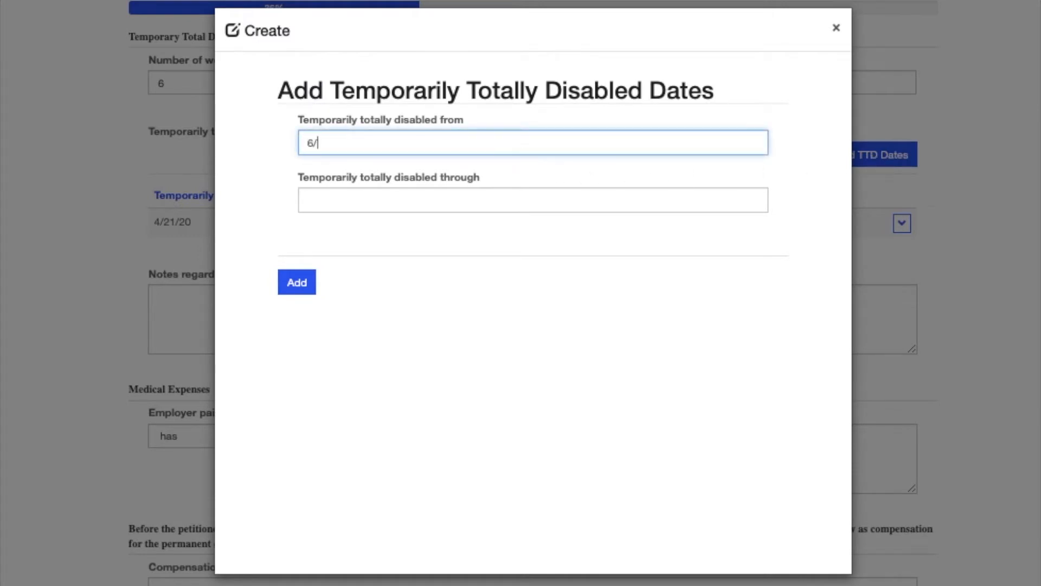
text(/2020)
click(488, 195)
text(8/2/2020)
click(304, 282)
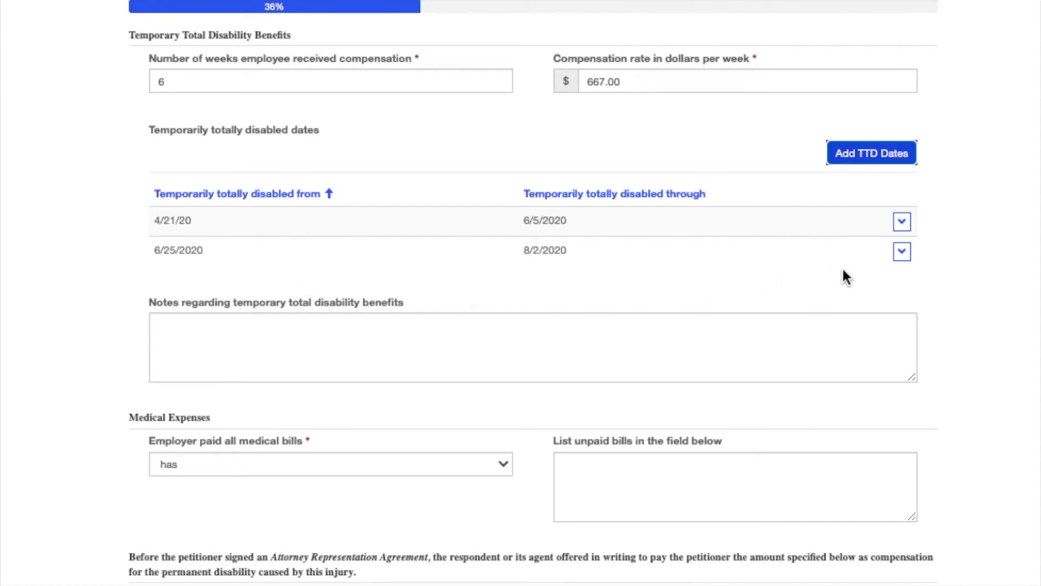
click(902, 252)
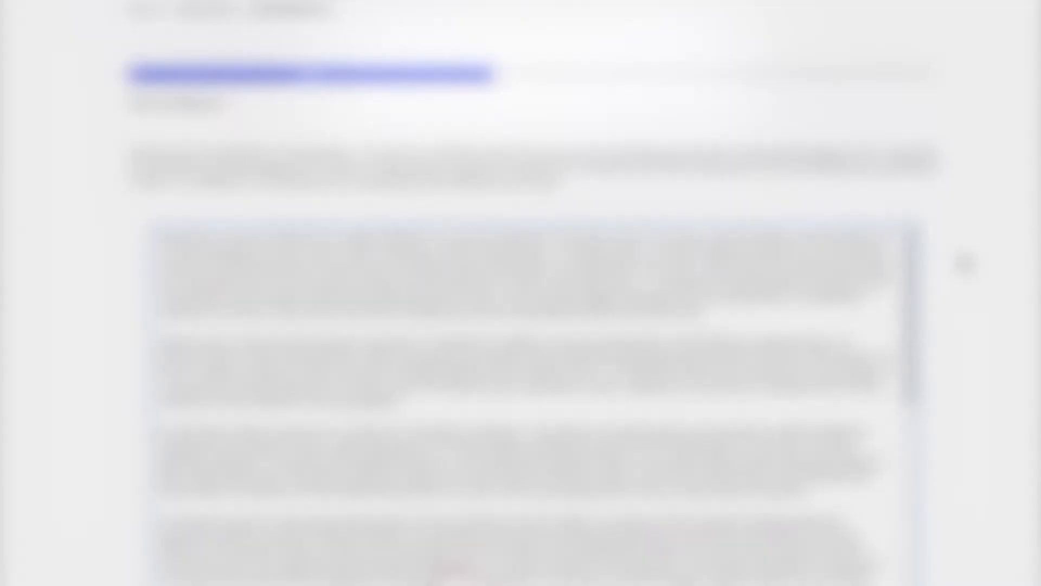
Scroll down the Edit Settlement page to the empty Settlement Amount and Deductions section
scroll(963, 263, down, 2)
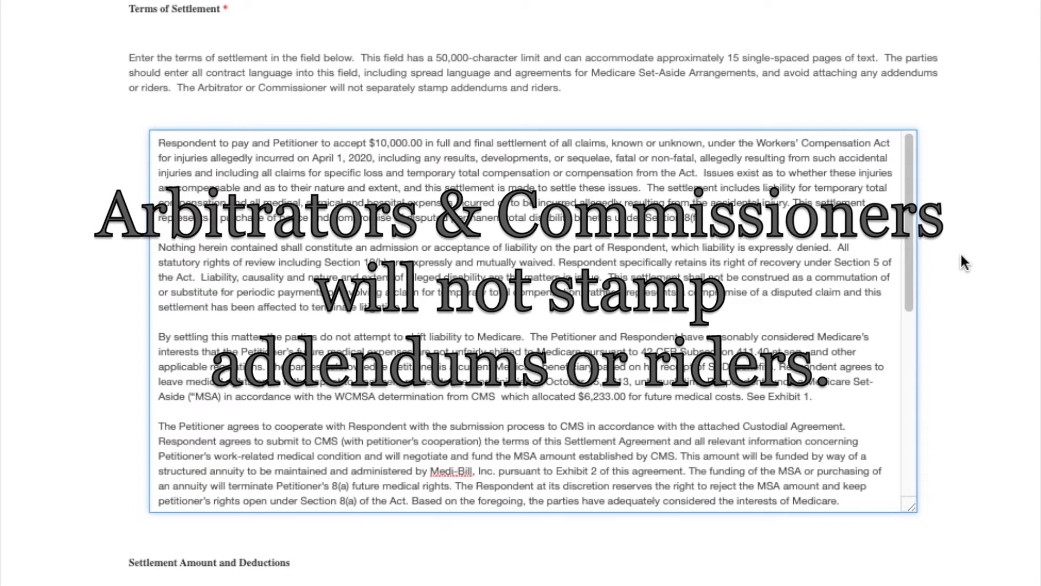
scroll(961, 288, down, 2)
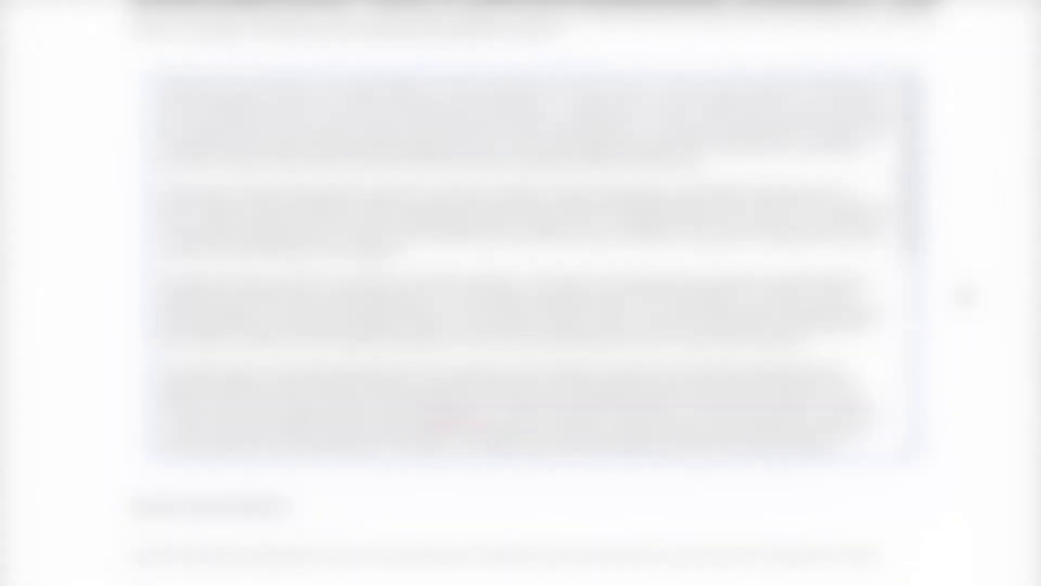
scroll(963, 296, down, 4)
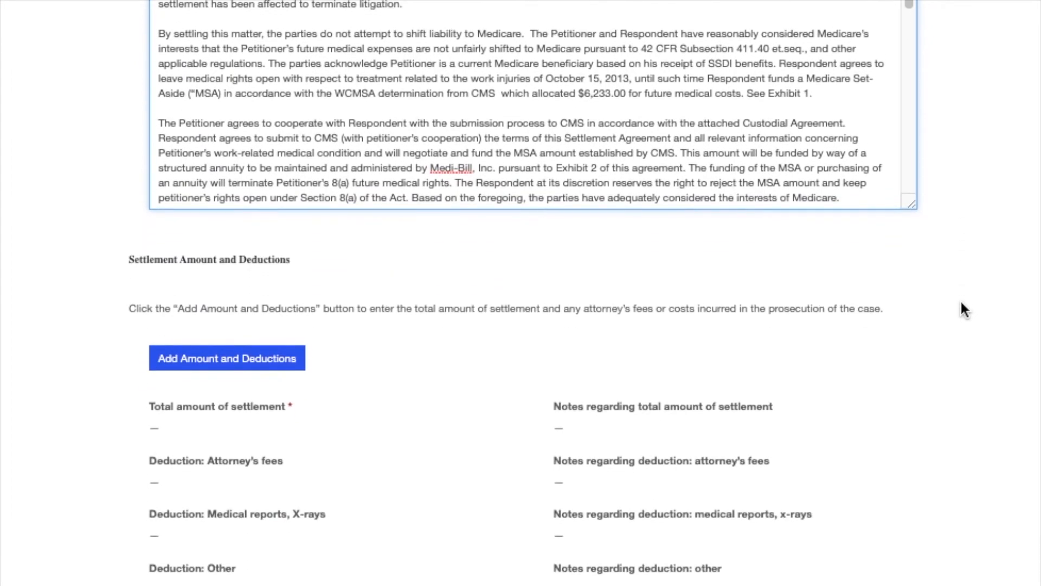
scroll(963, 310, down, 4)
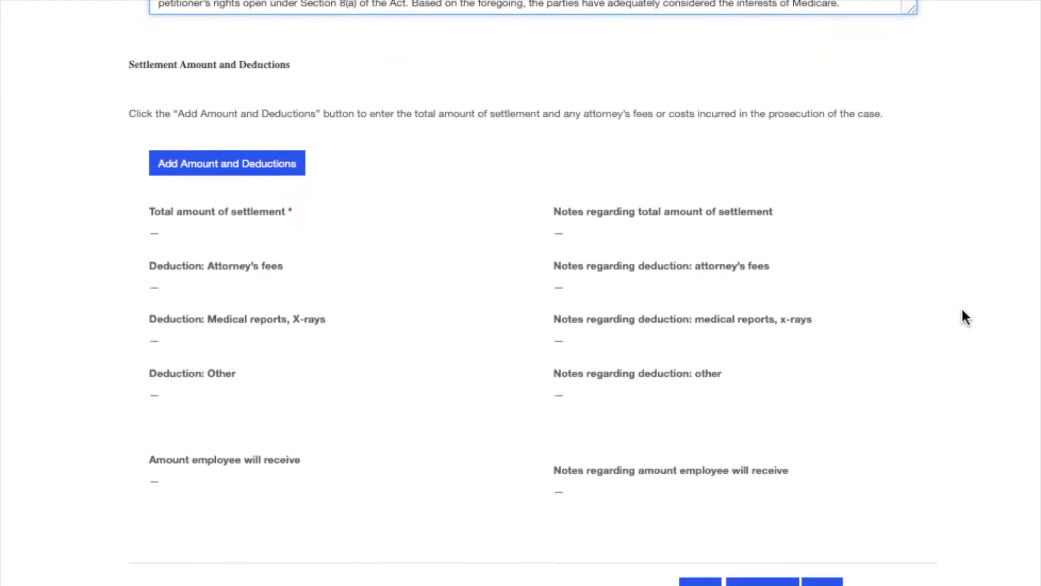
scroll(963, 310, down, 1)
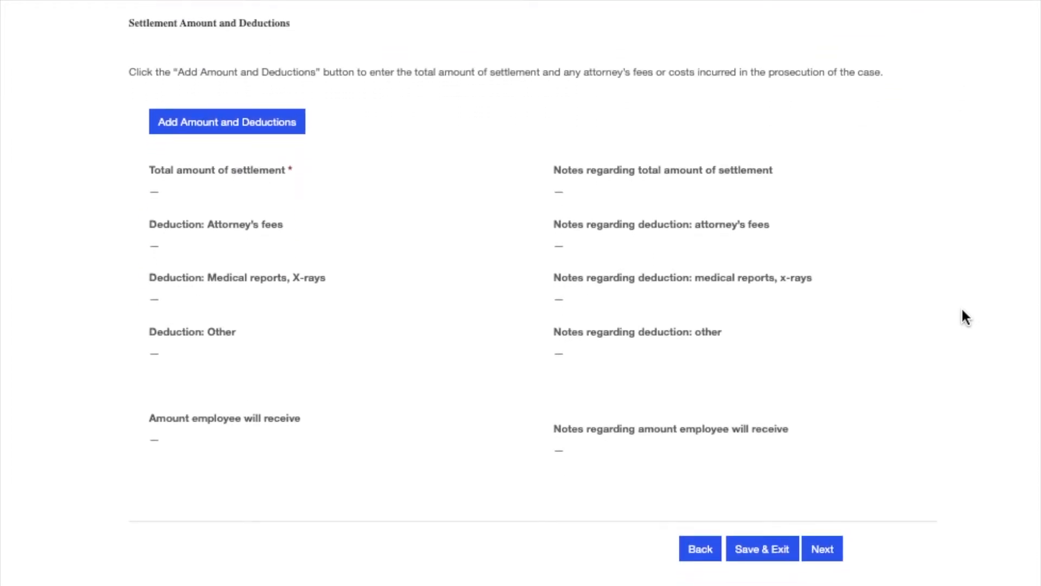
Save $10,000 as the total settlement amount and proceed to Settlement Documents
click(272, 131)
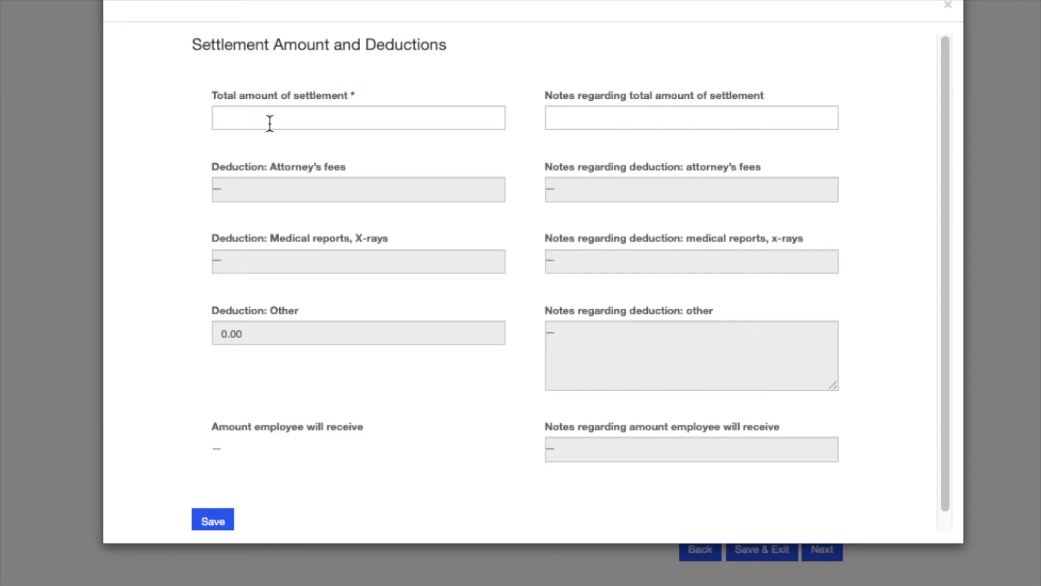
click(270, 118)
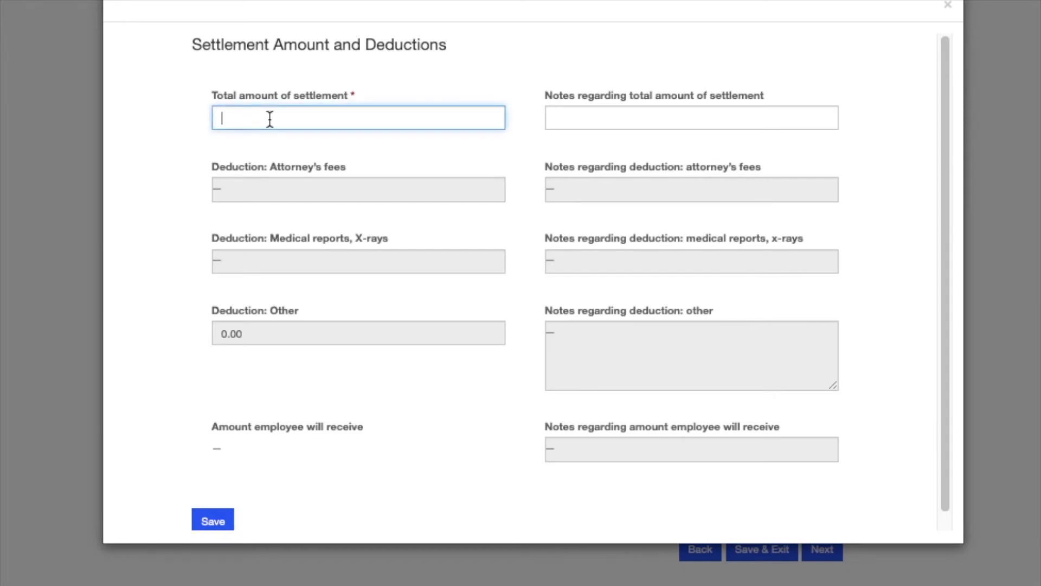
text(10000)
scroll(141, 281, down, 1)
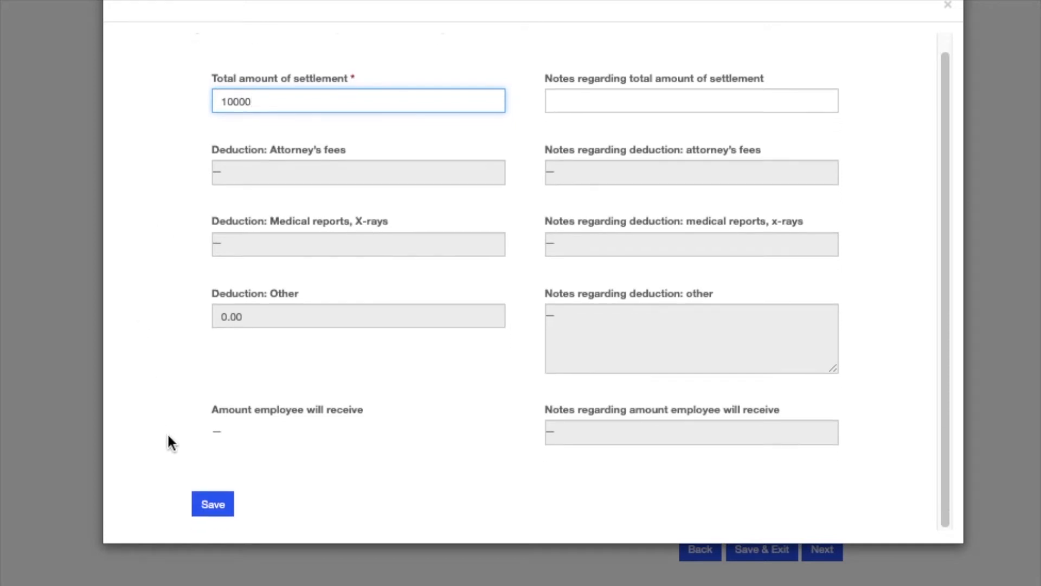
click(211, 500)
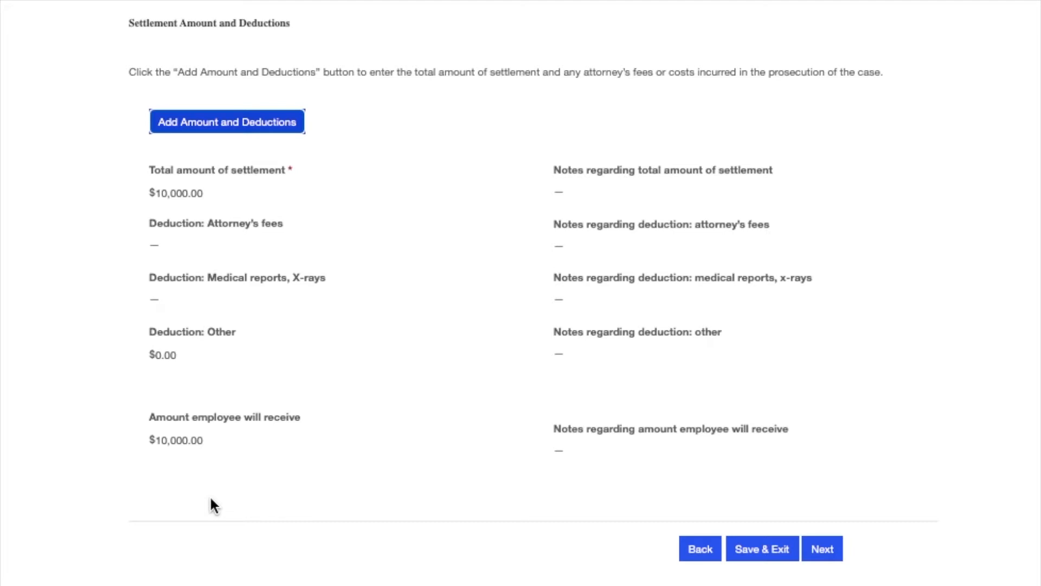
click(823, 550)
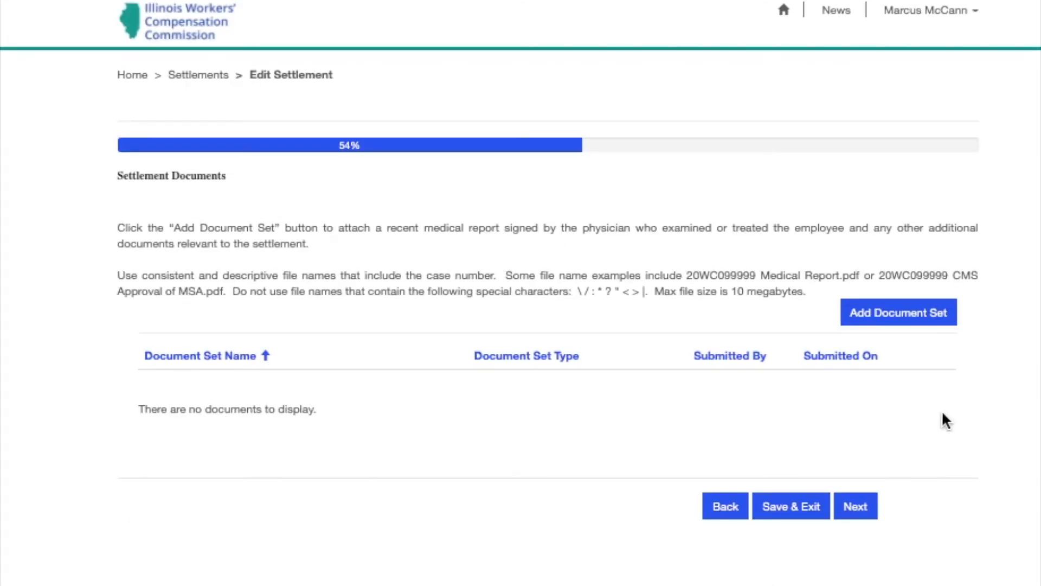
Start a new document set and review the available Document Set Type options
click(917, 314)
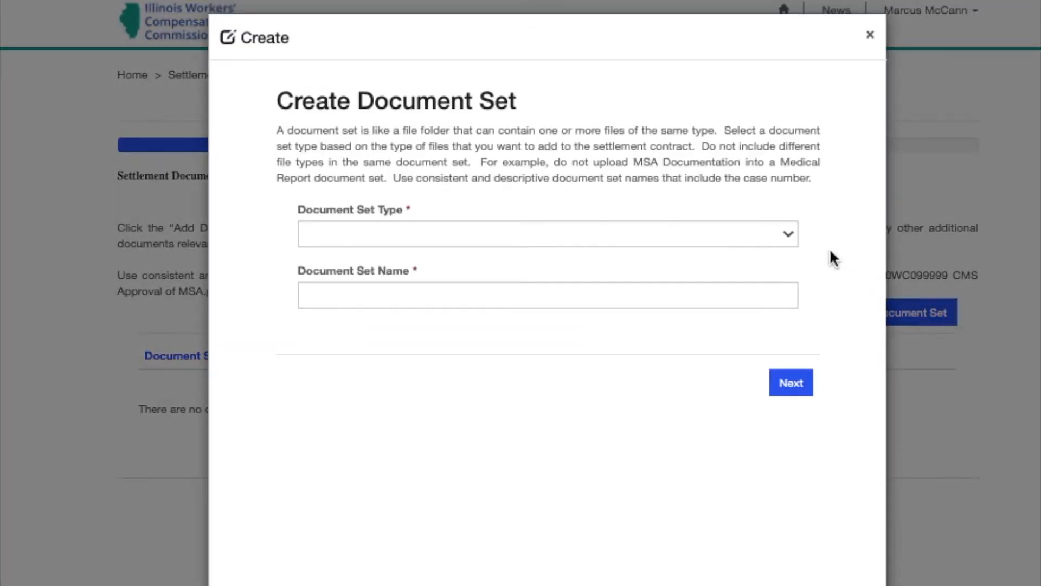
click(794, 240)
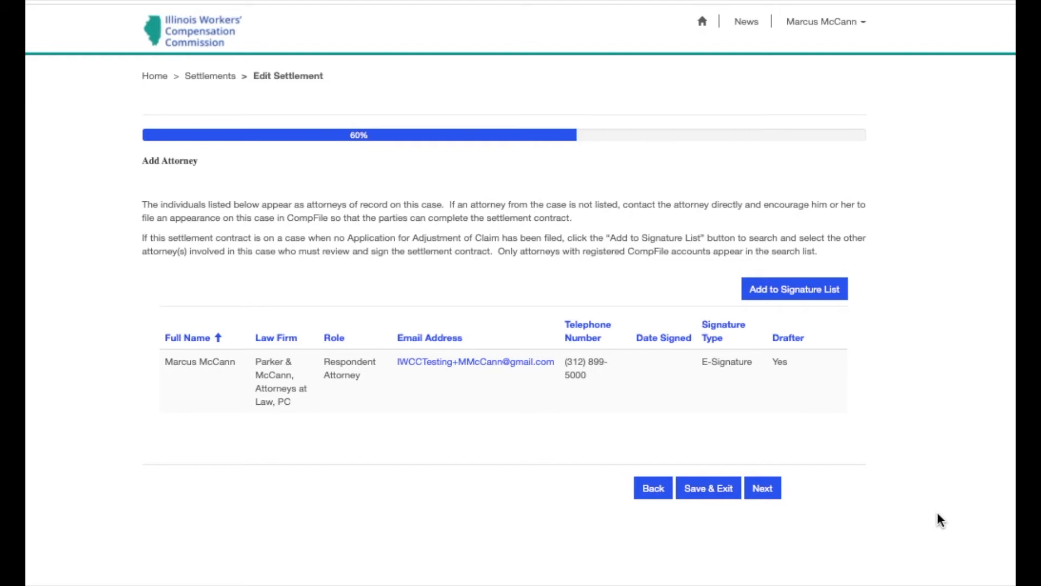
Find the attorney by last name in contacts and add them as Petitioner Attorney
click(820, 293)
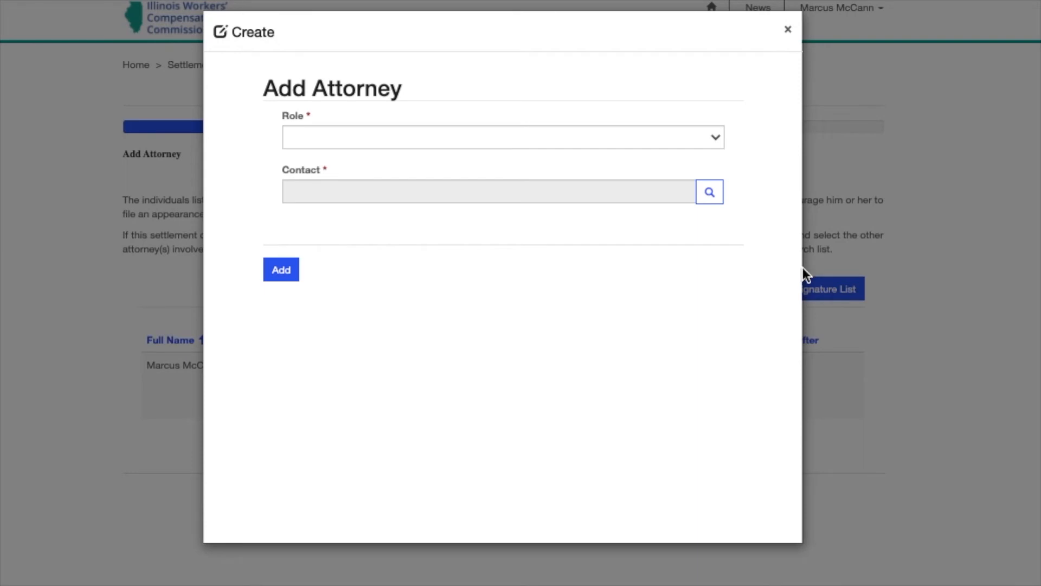
click(715, 139)
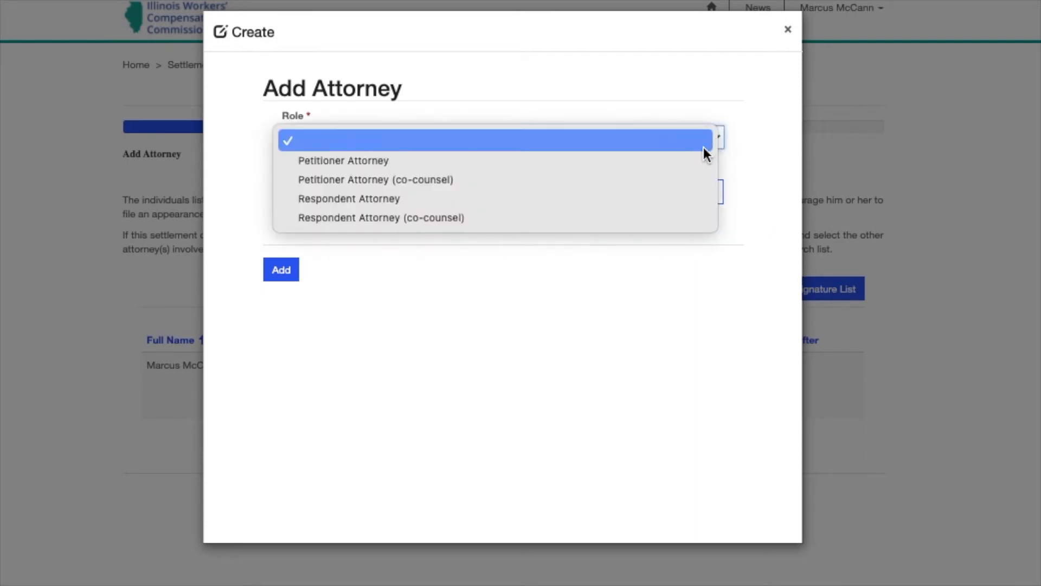
click(695, 161)
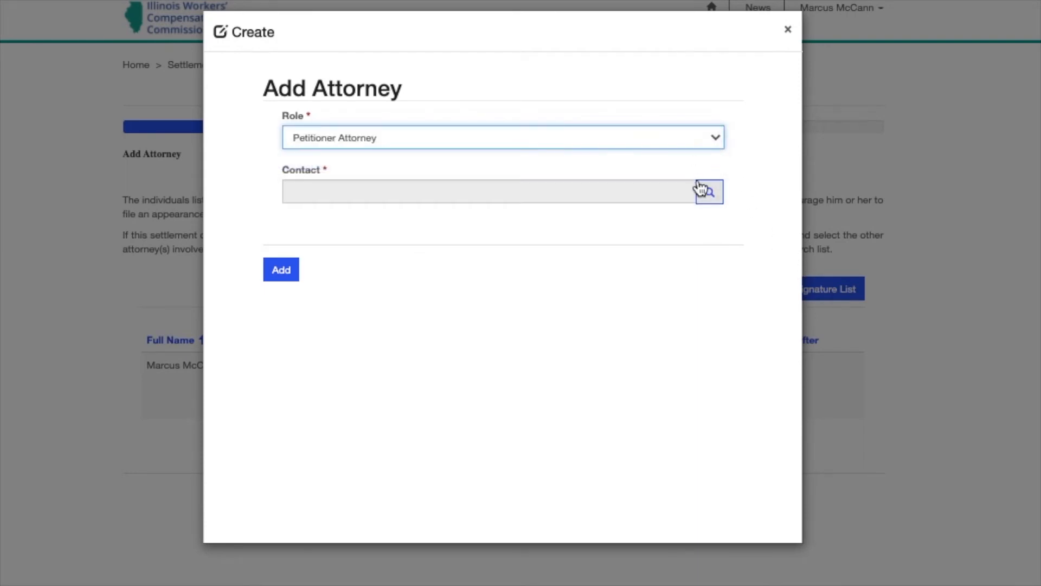
click(708, 193)
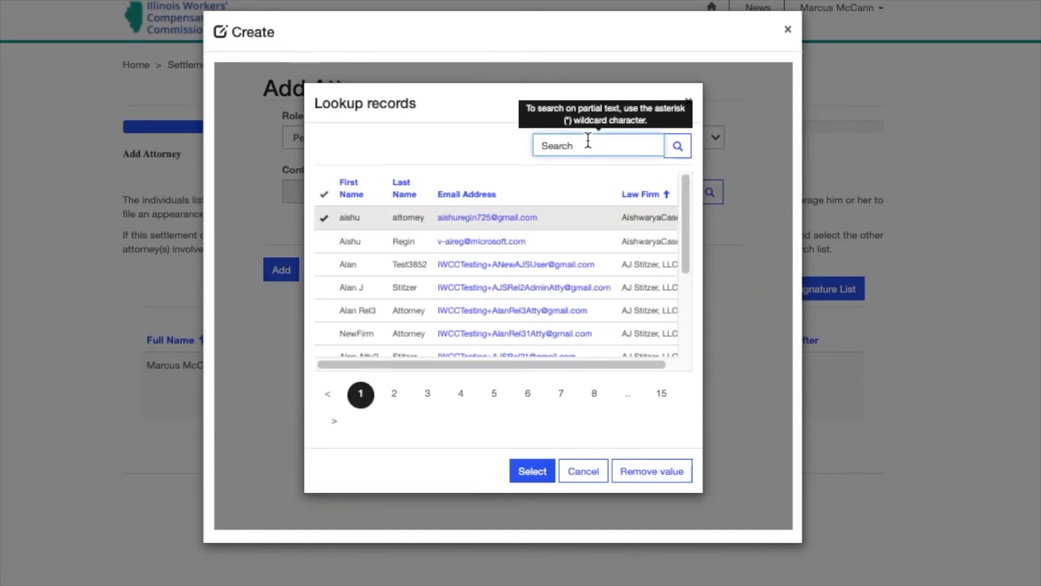
text(Lopez)
click(678, 146)
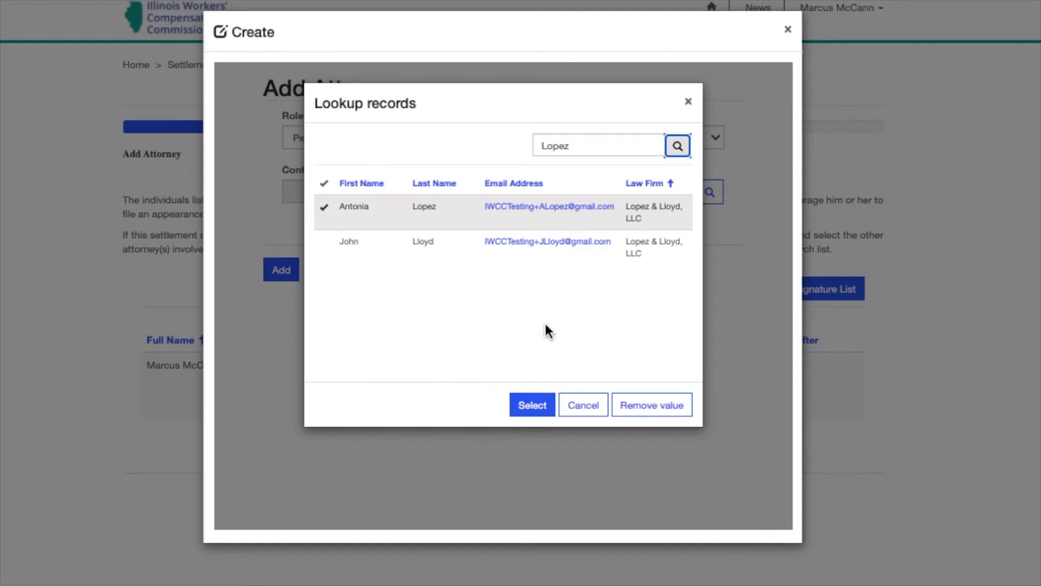
click(518, 404)
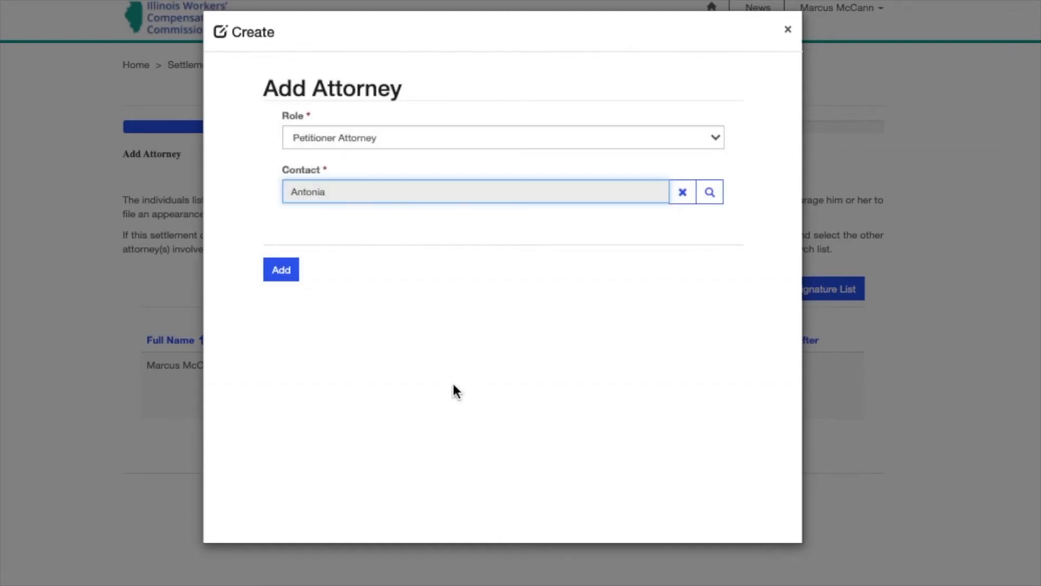
click(278, 271)
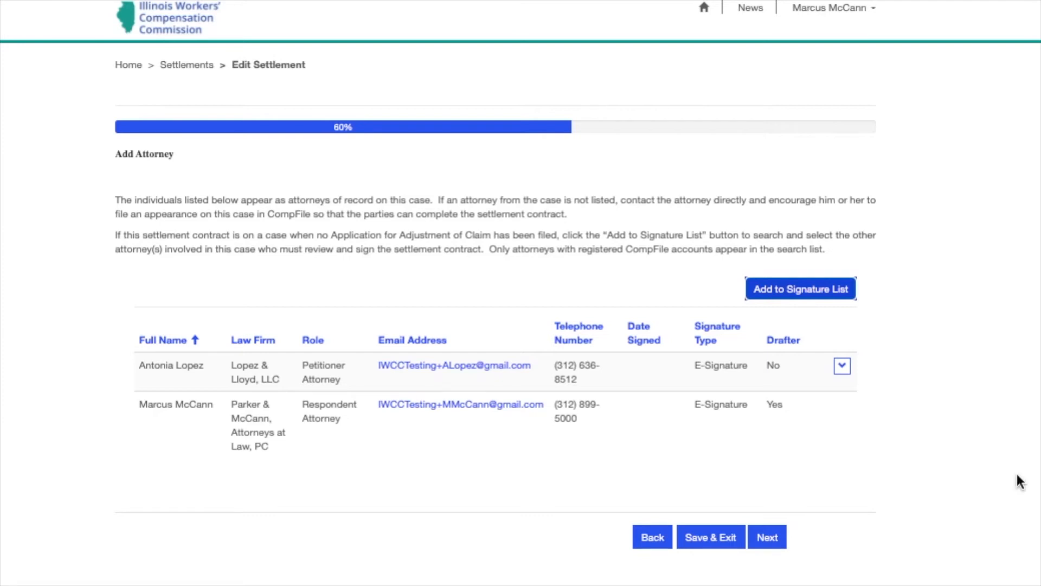
Answer Yes that the respondent's insurance company must sign
click(847, 368)
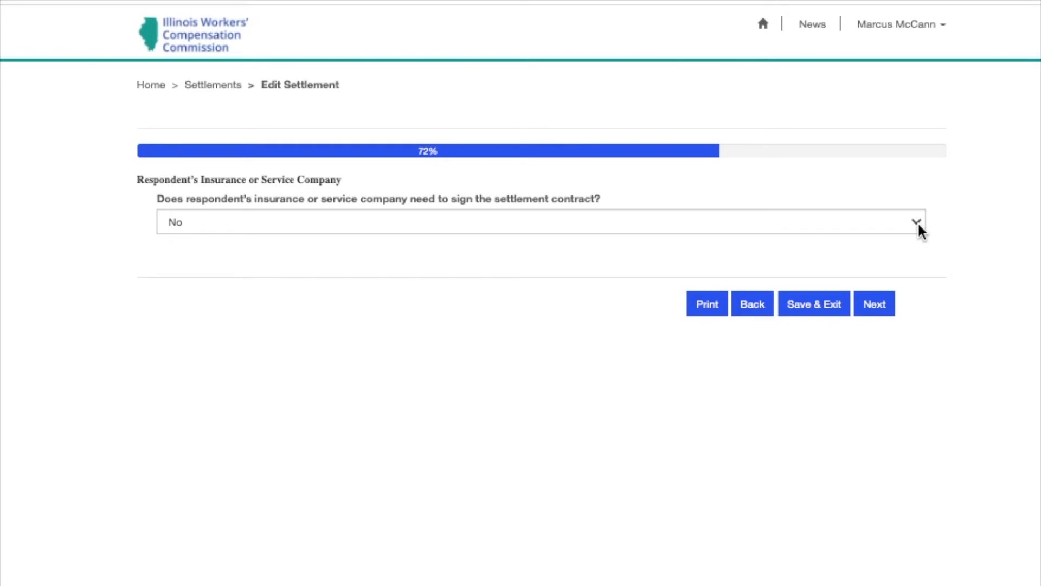
click(919, 222)
click(906, 240)
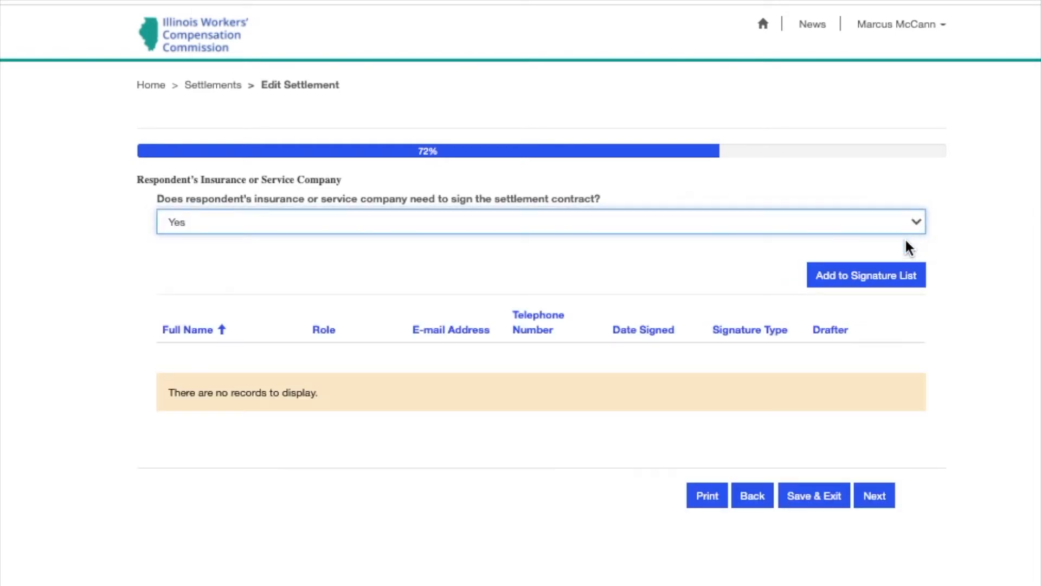
Add an insurance company signer with their first name, last name and e-mail address
click(896, 285)
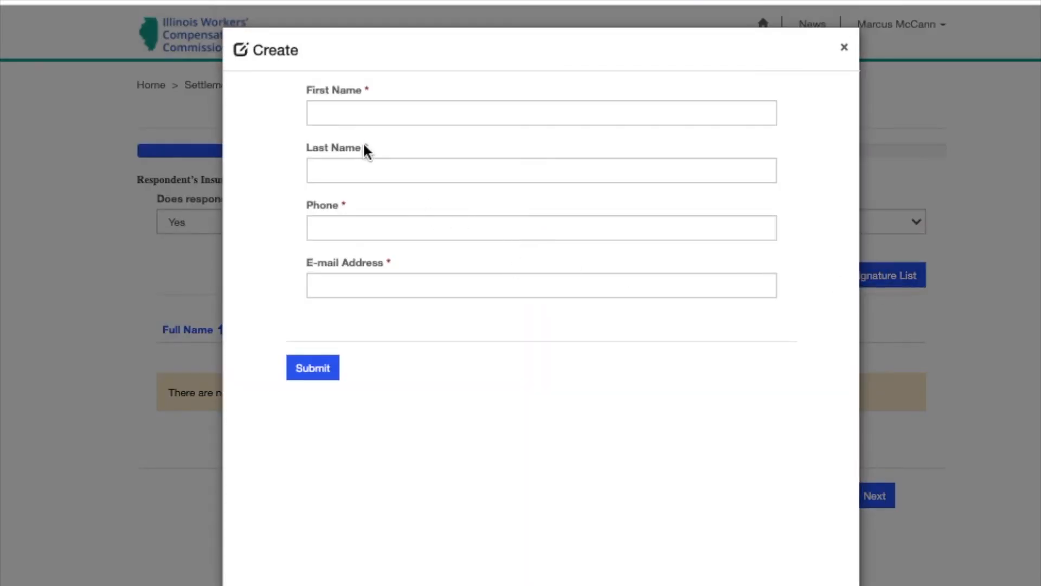
click(354, 117)
key(Tab)
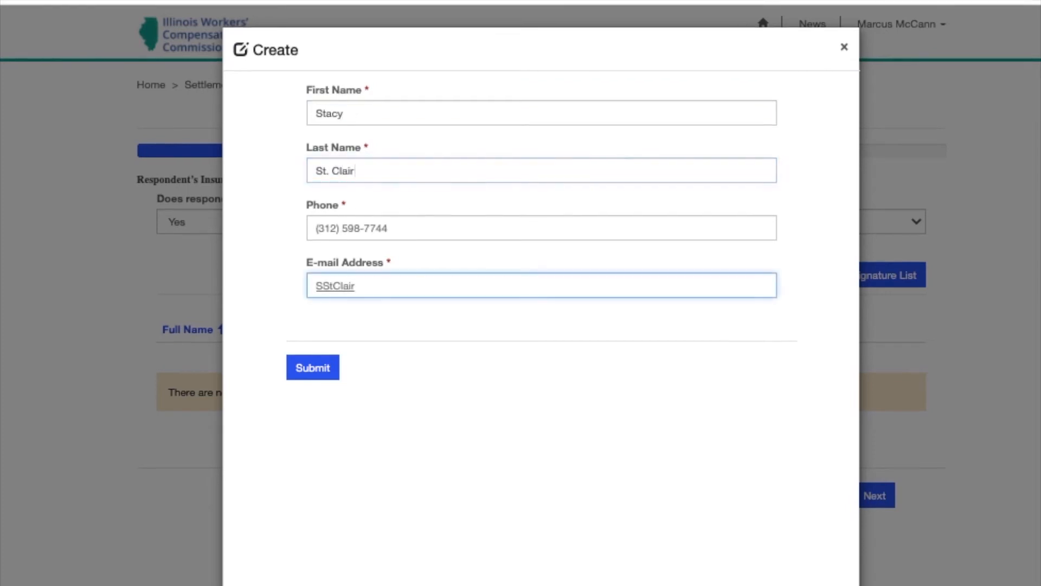
text(@em)
text(ail.com)
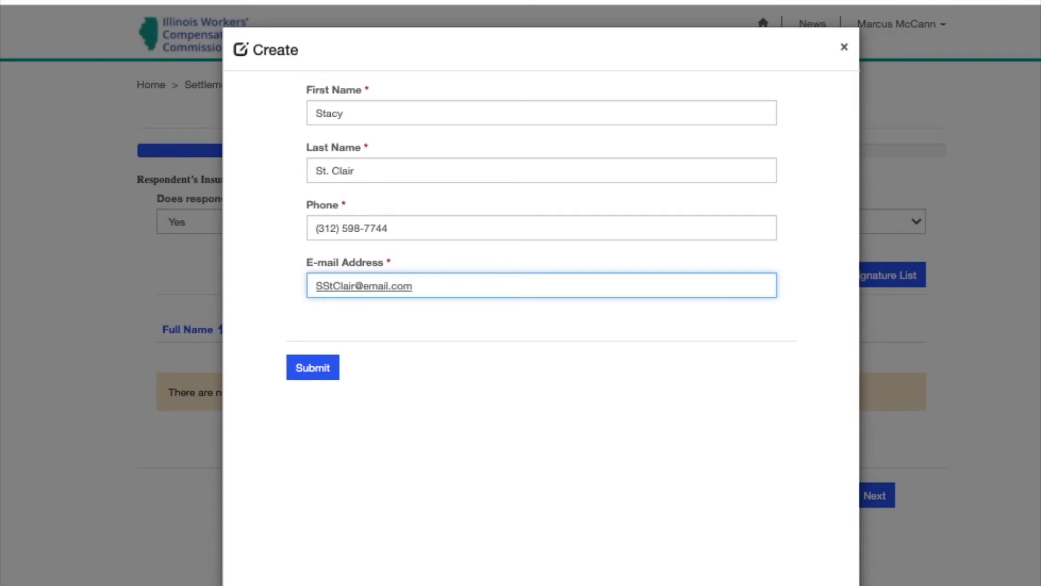
click(330, 375)
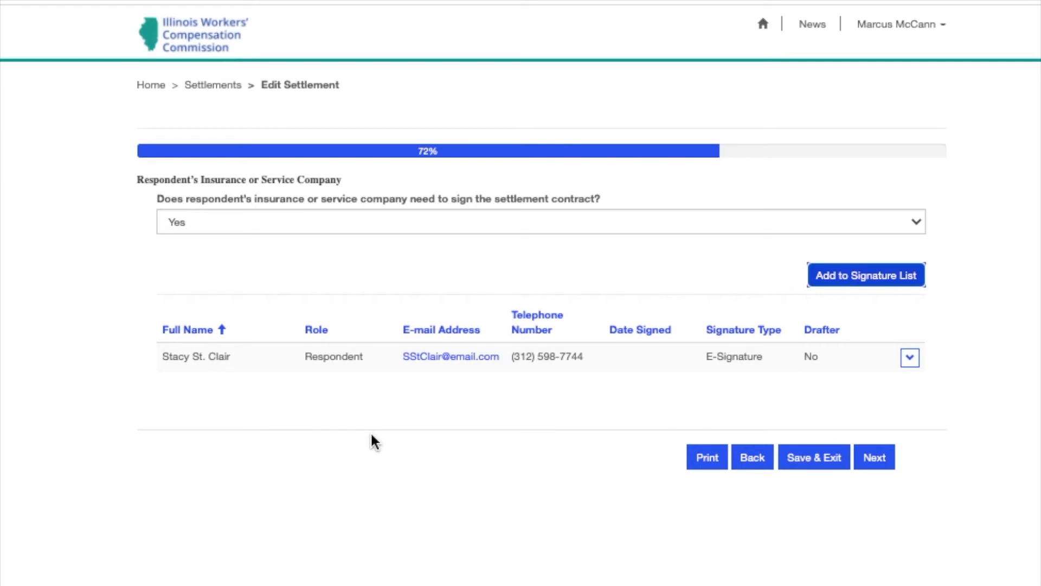
Change the insurer signature answer to No
click(921, 225)
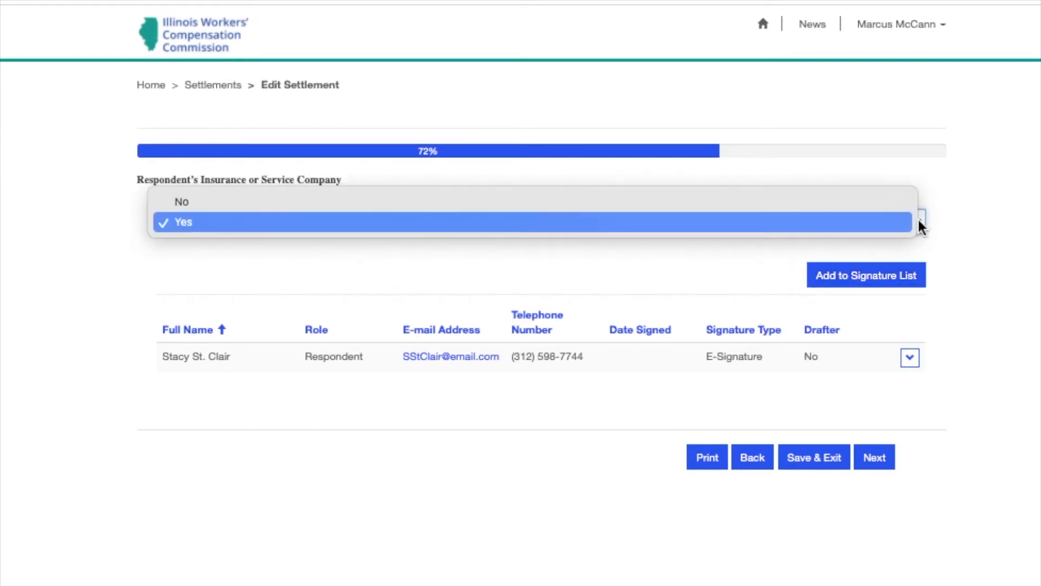
click(890, 210)
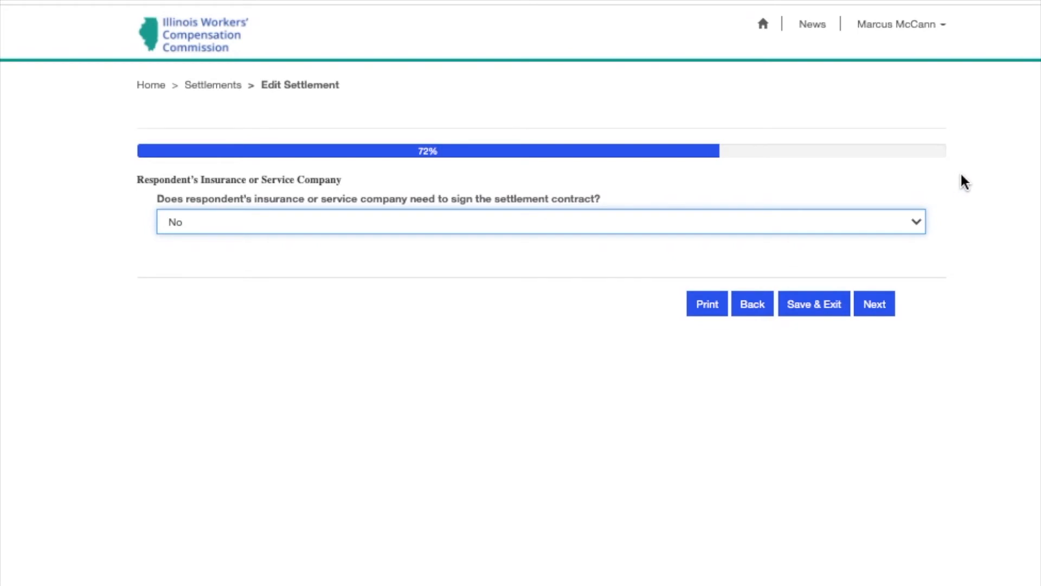
click(922, 225)
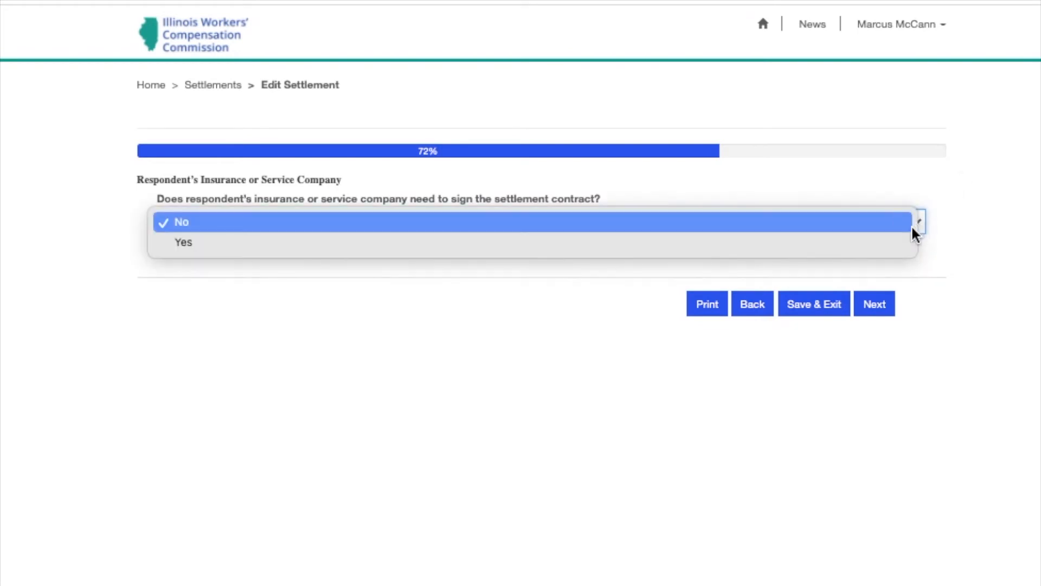
click(898, 251)
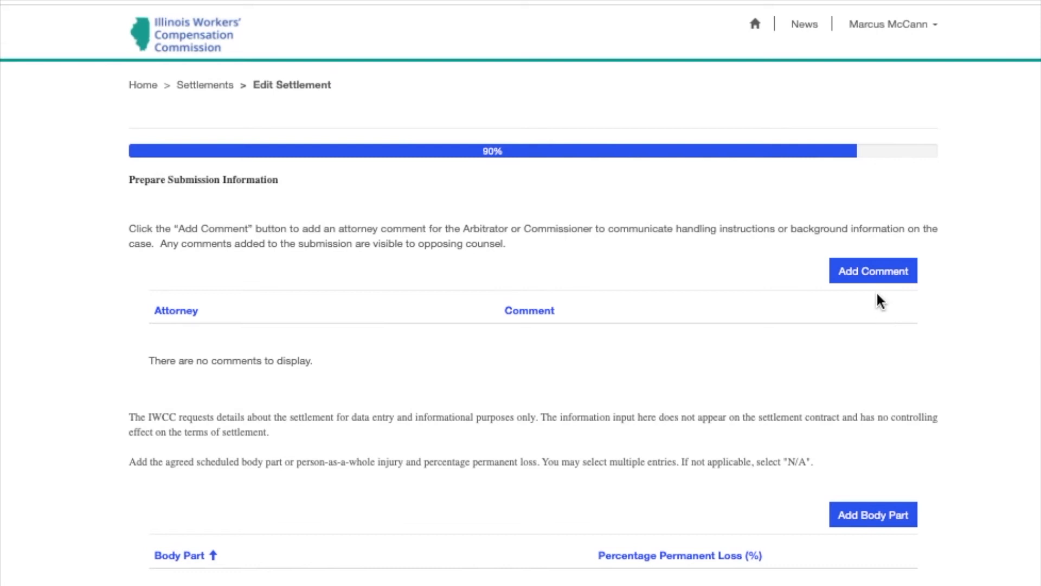
Add an attorney comment asking the arbitrator to note the circumstances at the time of injury
click(884, 274)
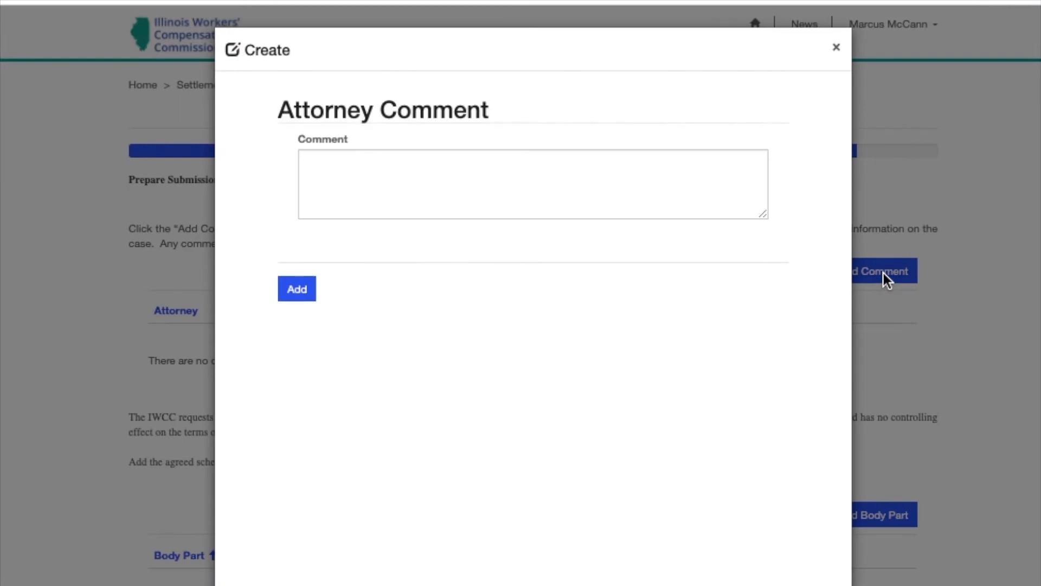
click(342, 181)
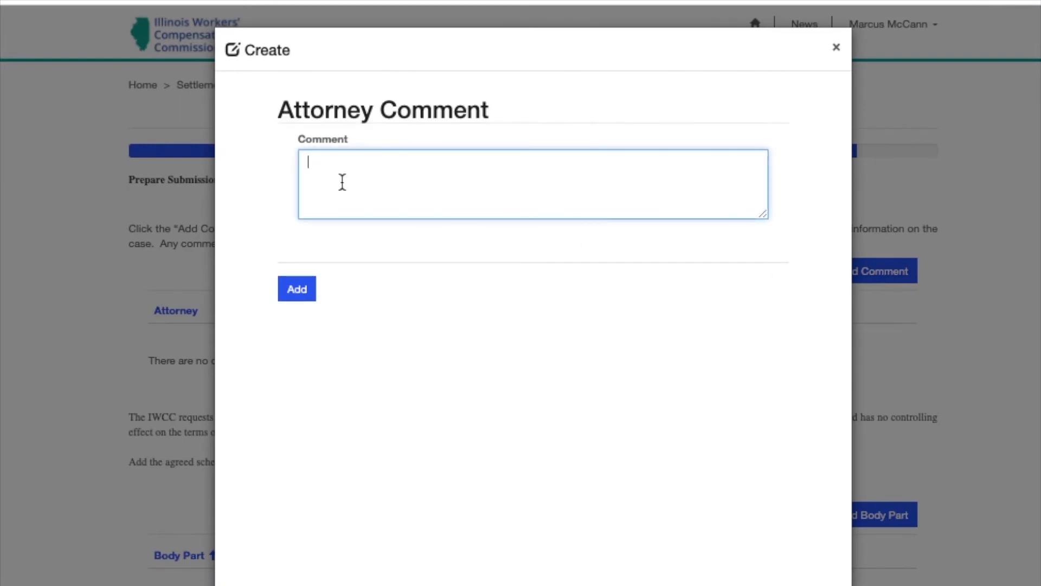
text(Dear Arbitrator Llerena - Please note that at the time of injury ...)
click(307, 289)
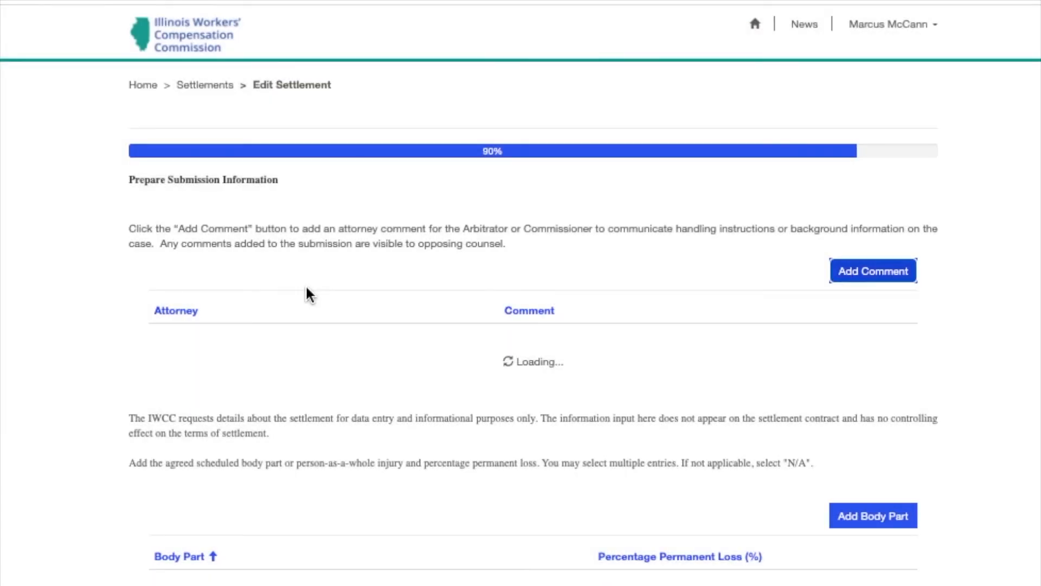
click(863, 338)
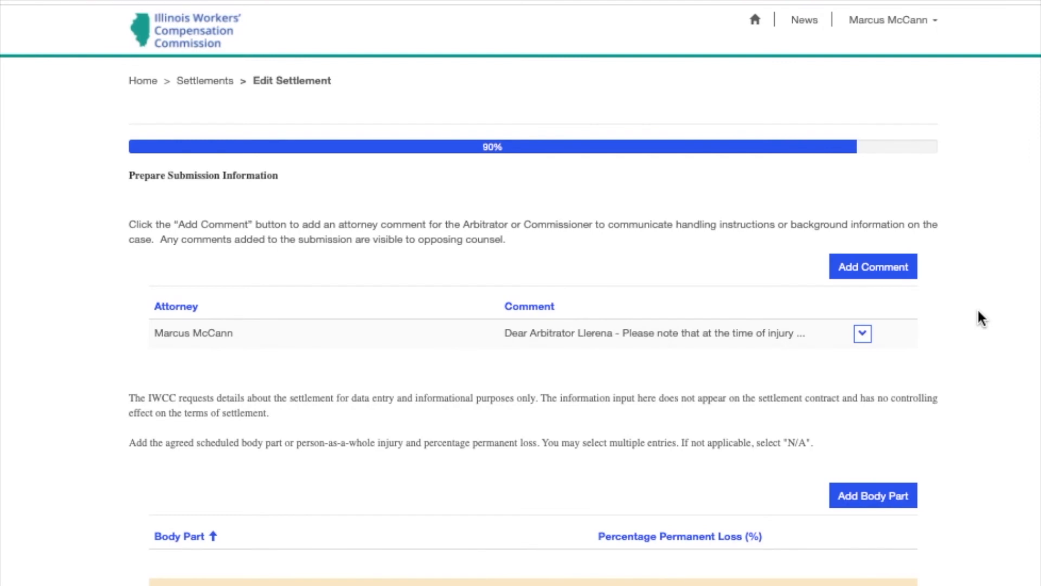
scroll(977, 307, down, 3)
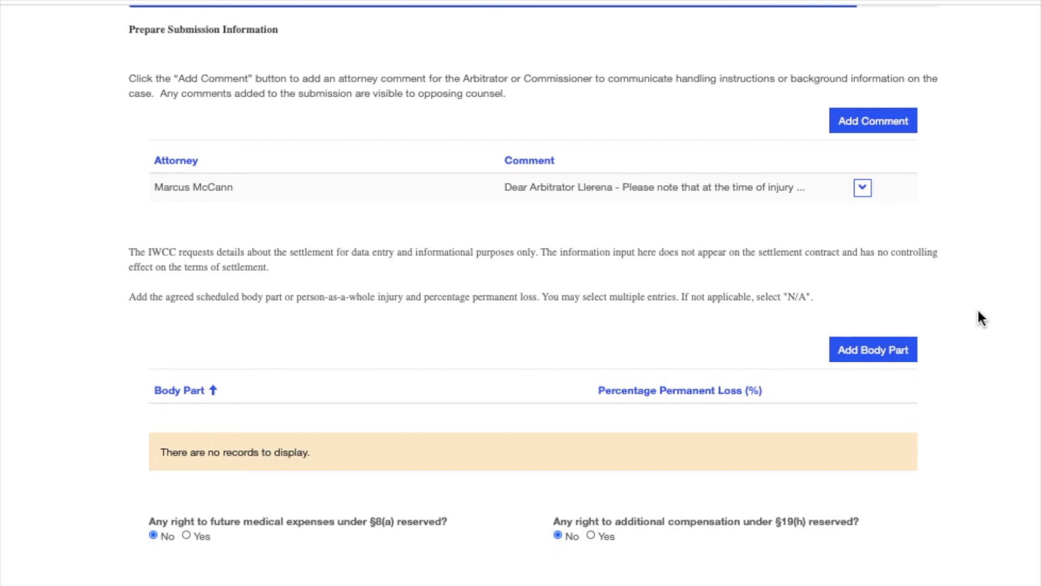
scroll(977, 308, down, 1)
Add the body part Person as a Whole with 5% permanent loss
click(907, 325)
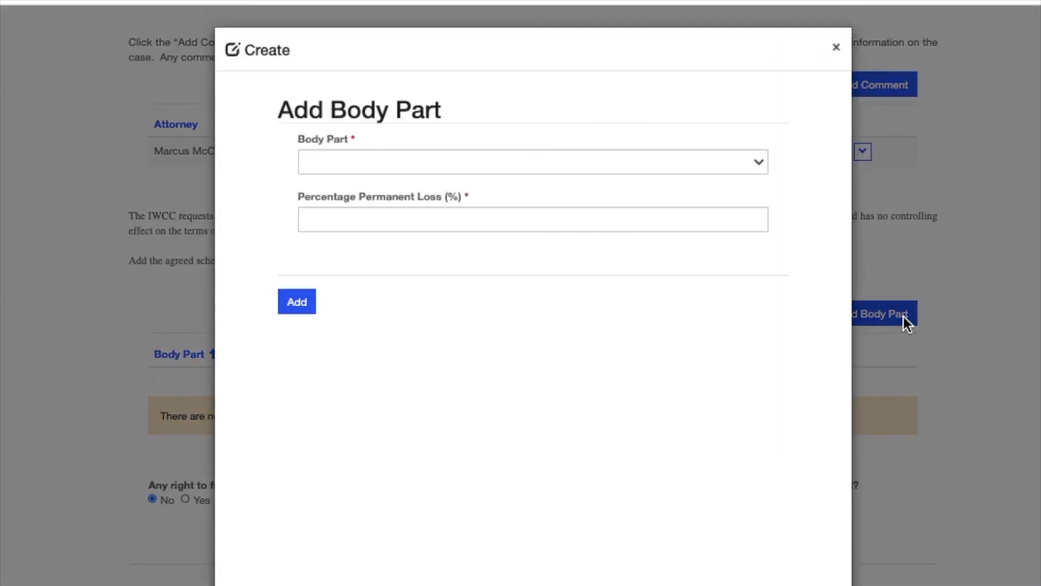
click(759, 169)
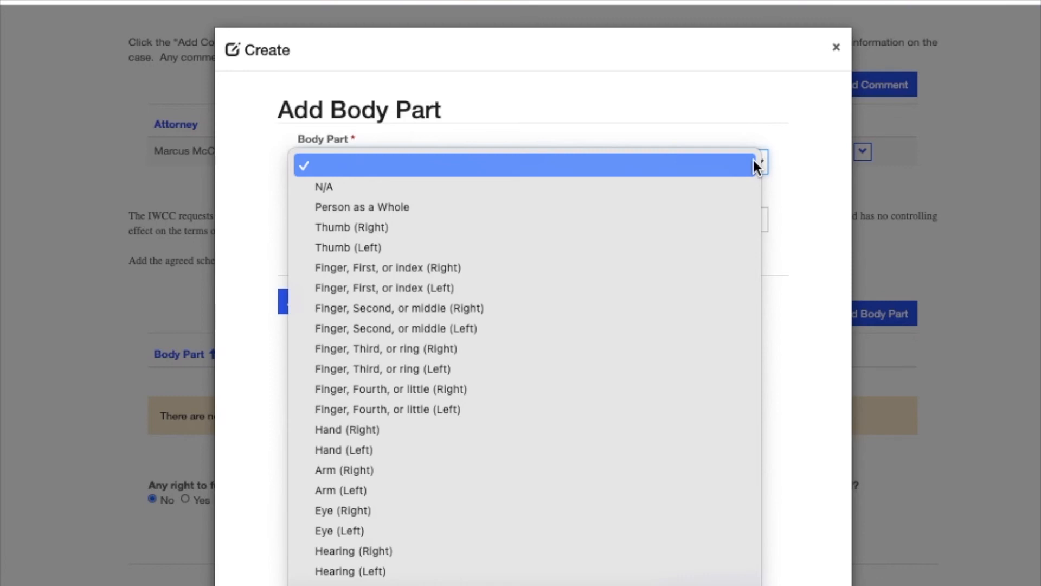
click(722, 207)
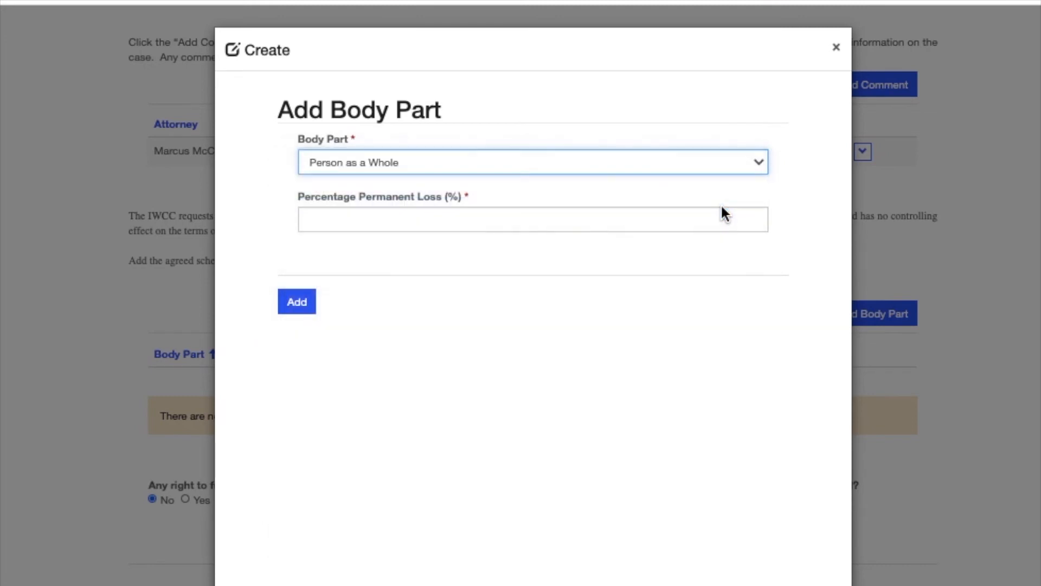
click(432, 220)
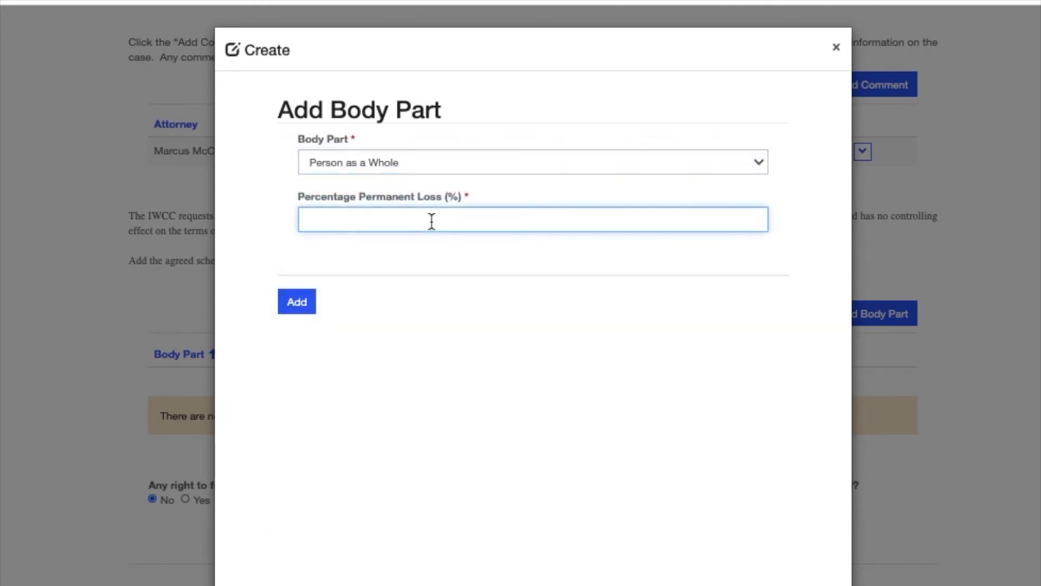
text(5)
click(306, 299)
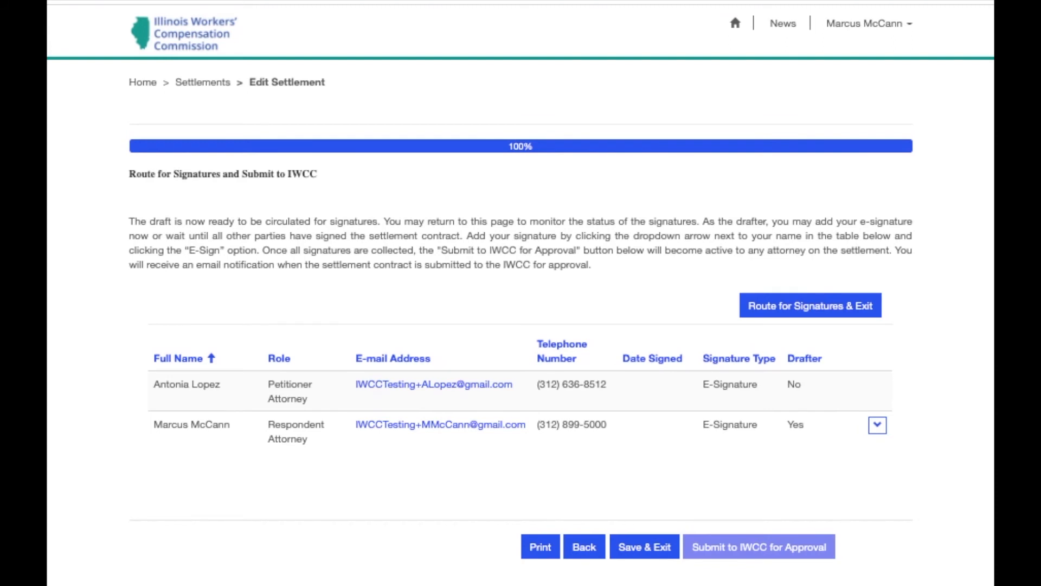
Apply the drafter's electronic signature, then route the settlement for signatures and confirm
click(876, 424)
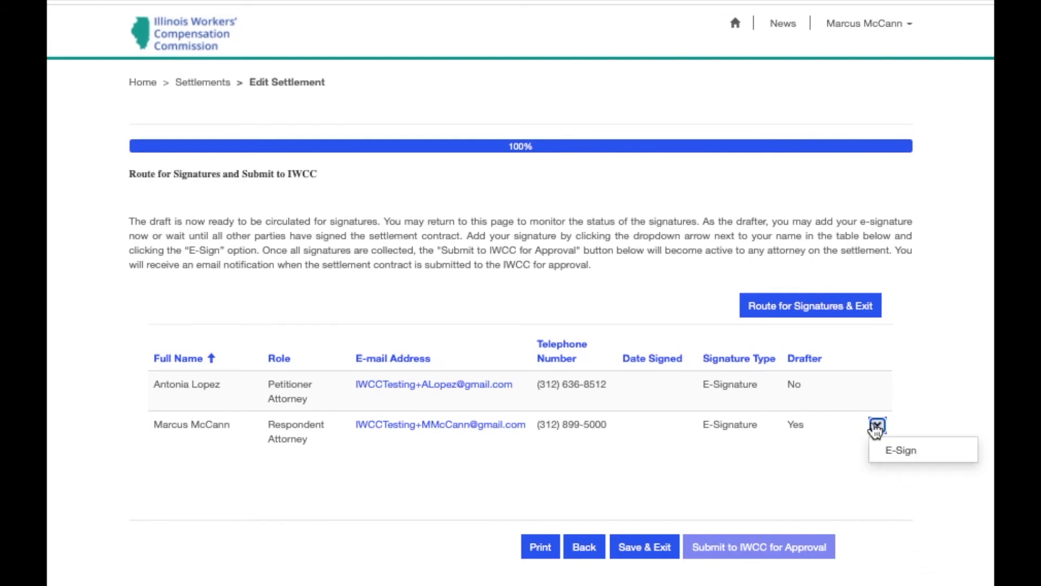
click(929, 457)
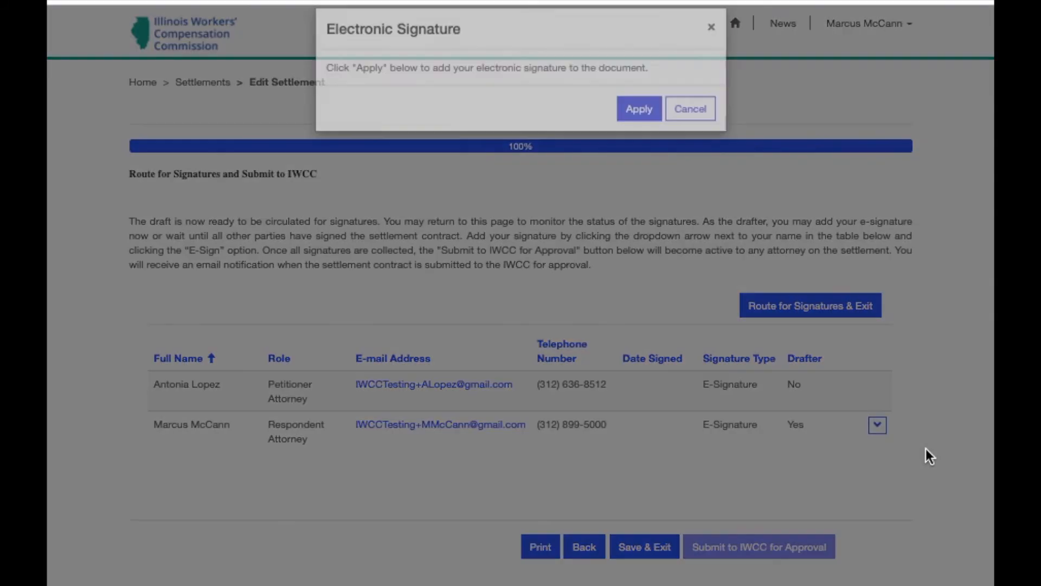
click(617, 130)
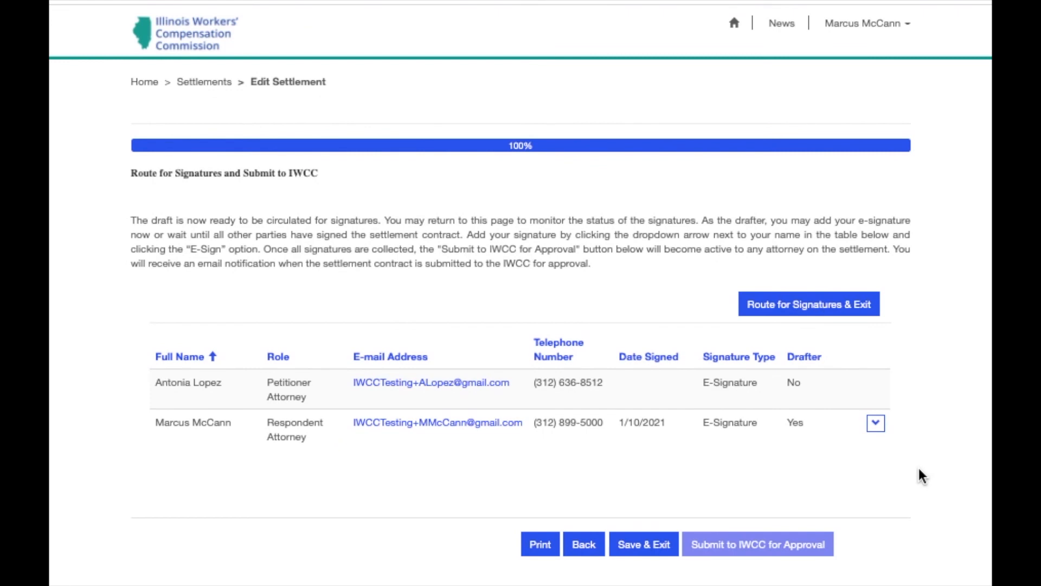
click(827, 307)
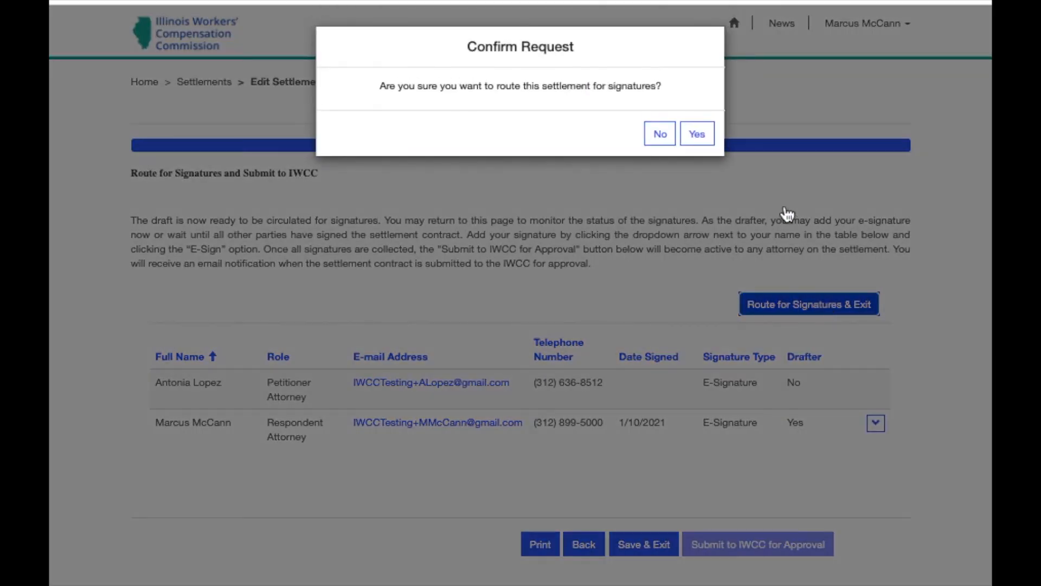
click(697, 133)
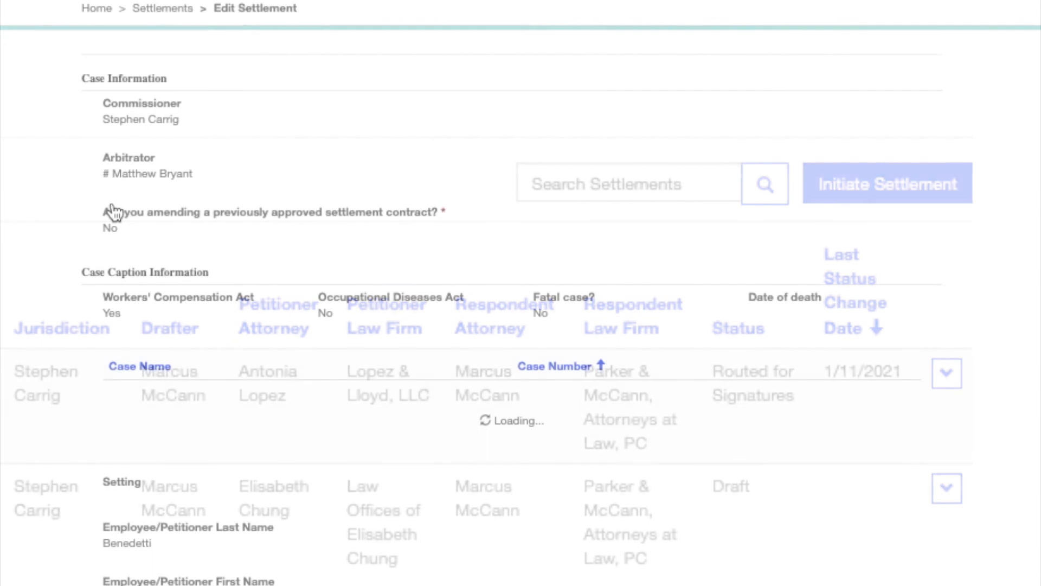
Send the routed settlement back to the drafter with Changes Needed, confirming with Yes
scroll(112, 212, down, 5)
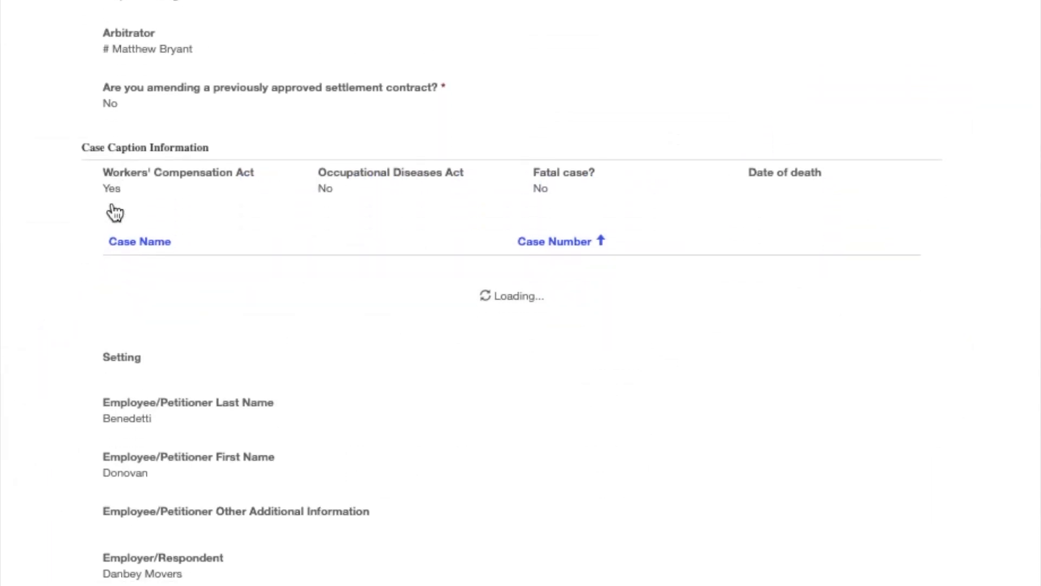
scroll(112, 210, down, 3)
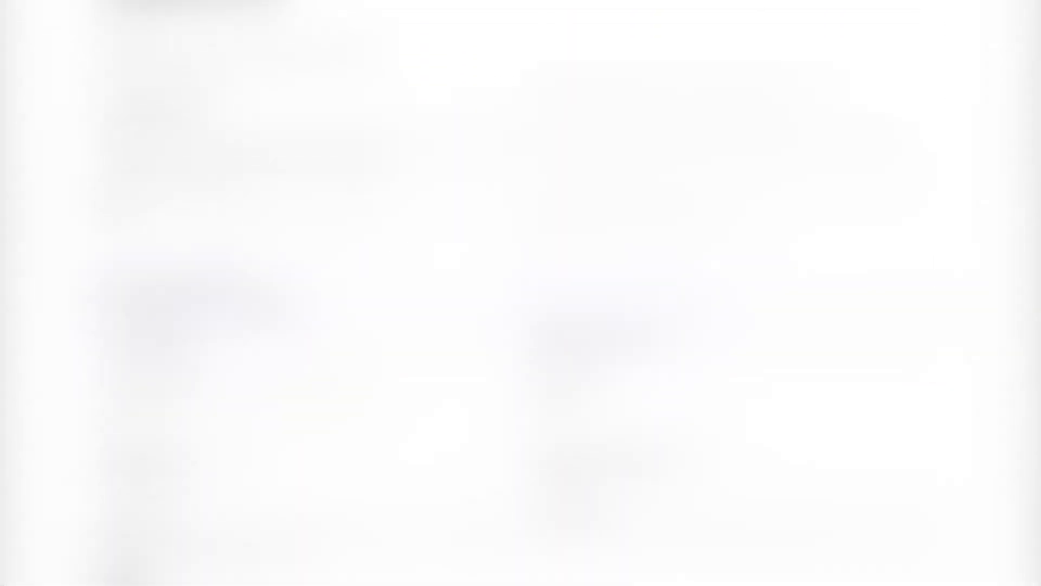
scroll(63, 567, down, 10)
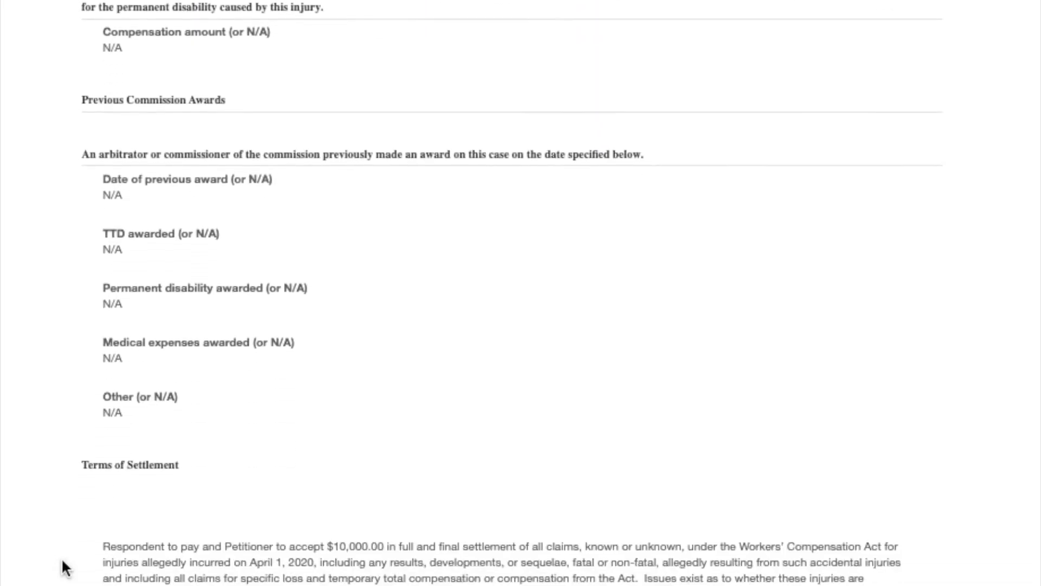
scroll(62, 567, down, 5)
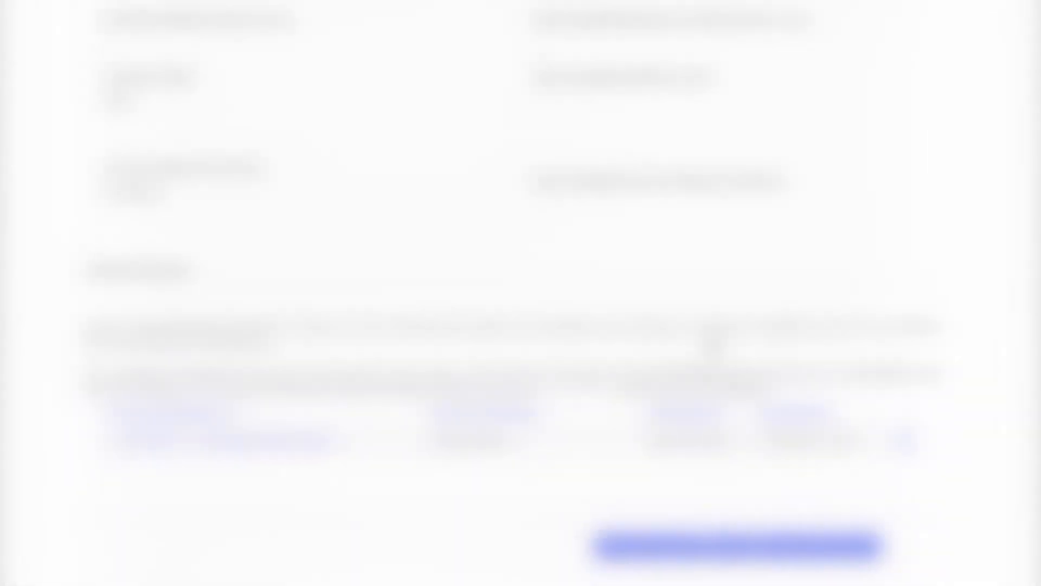
click(624, 543)
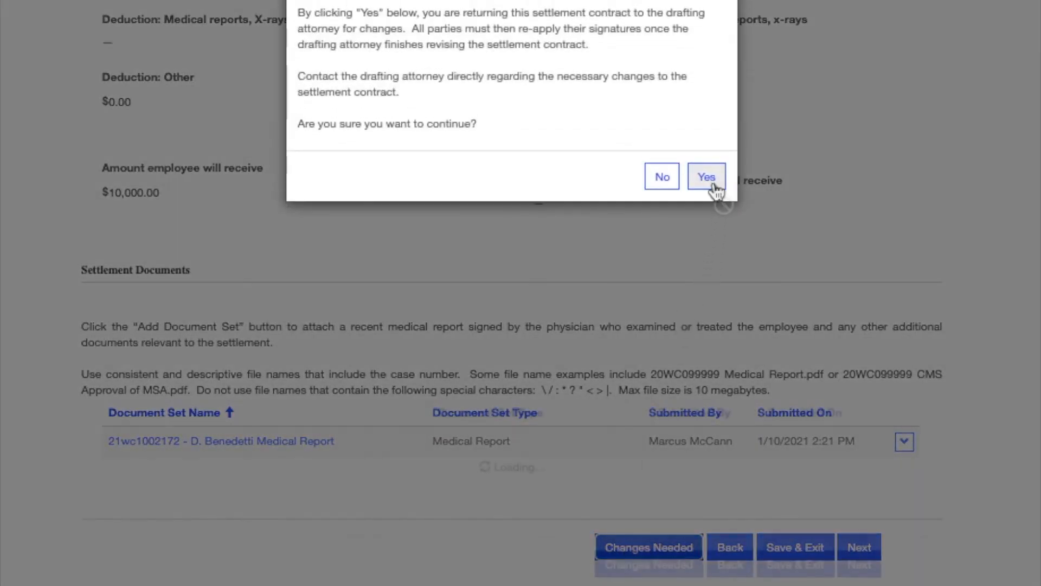
click(710, 179)
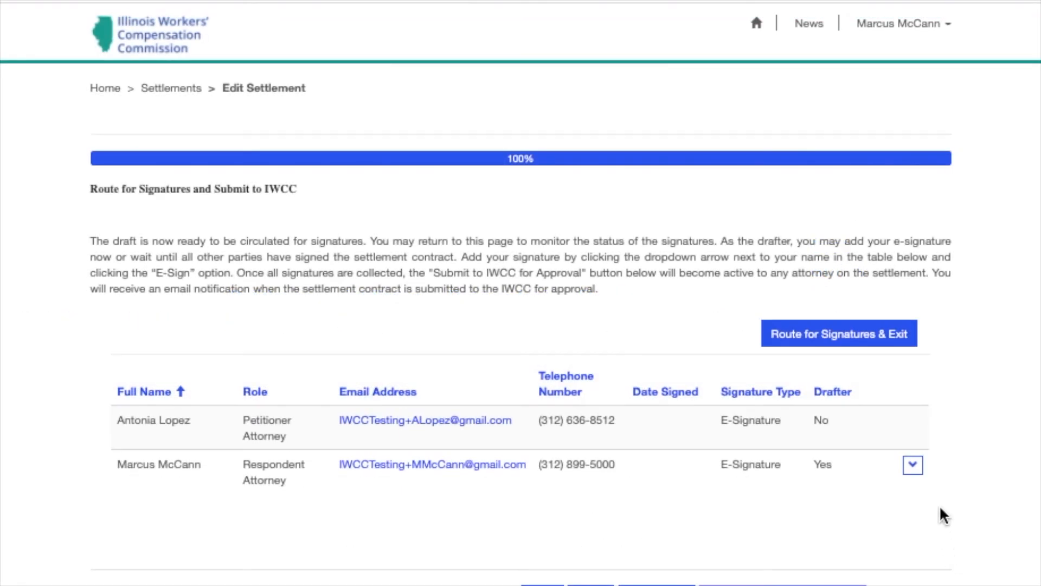
Re-apply the drafter's e-signature and route the settlement for signatures again
click(913, 465)
click(977, 497)
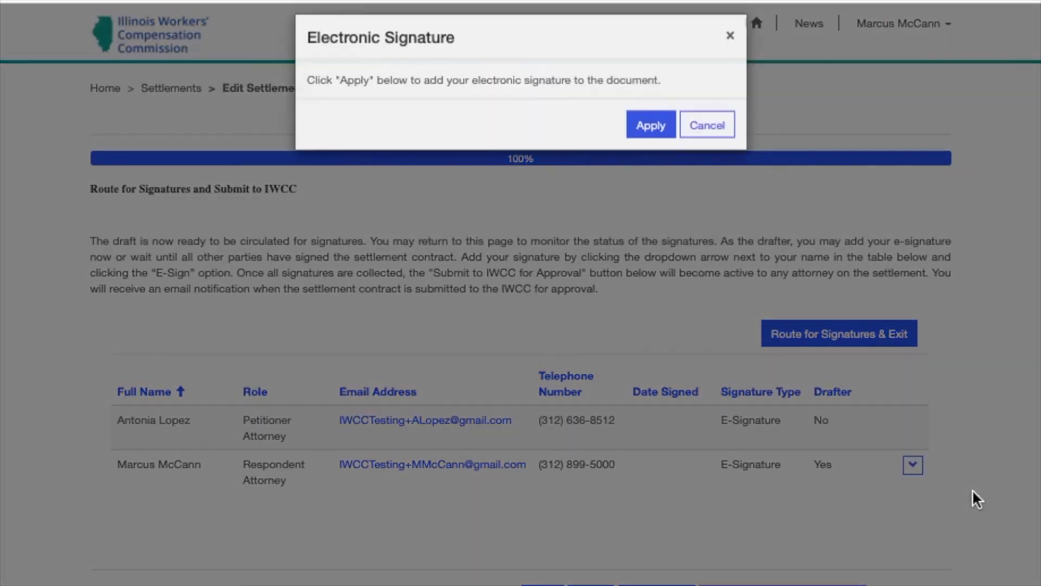
click(657, 139)
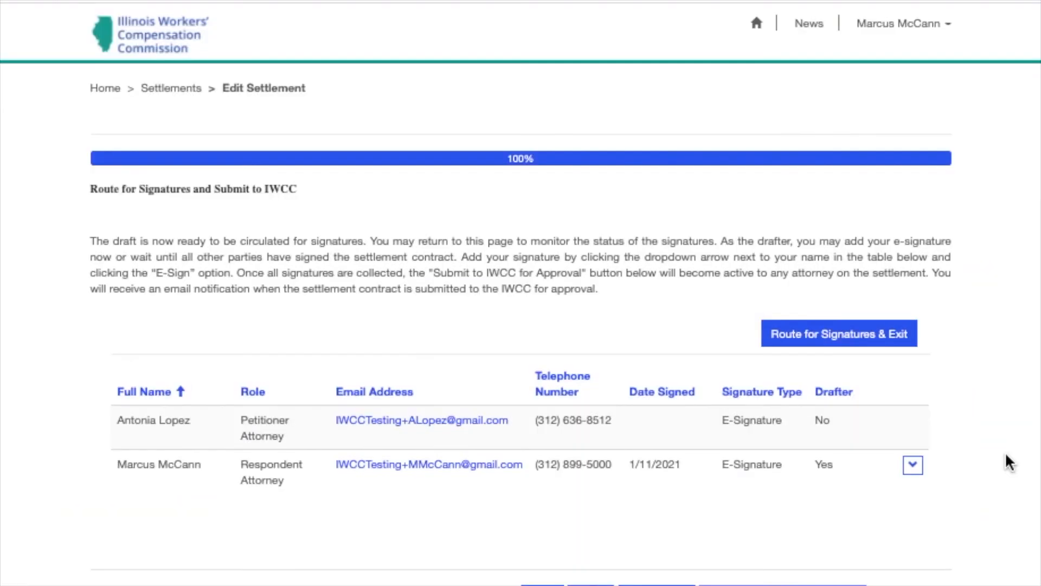
click(865, 342)
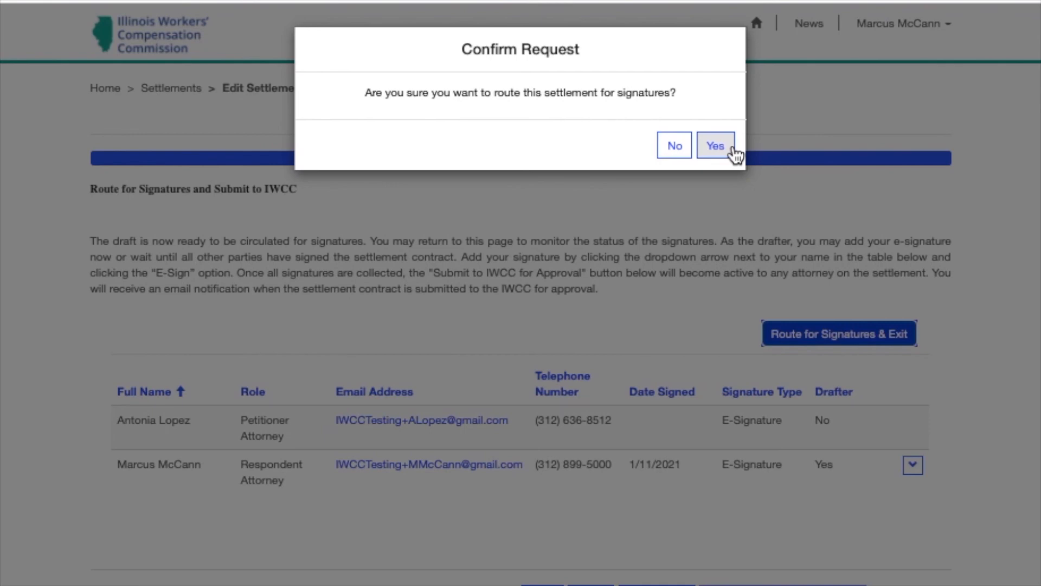
click(715, 145)
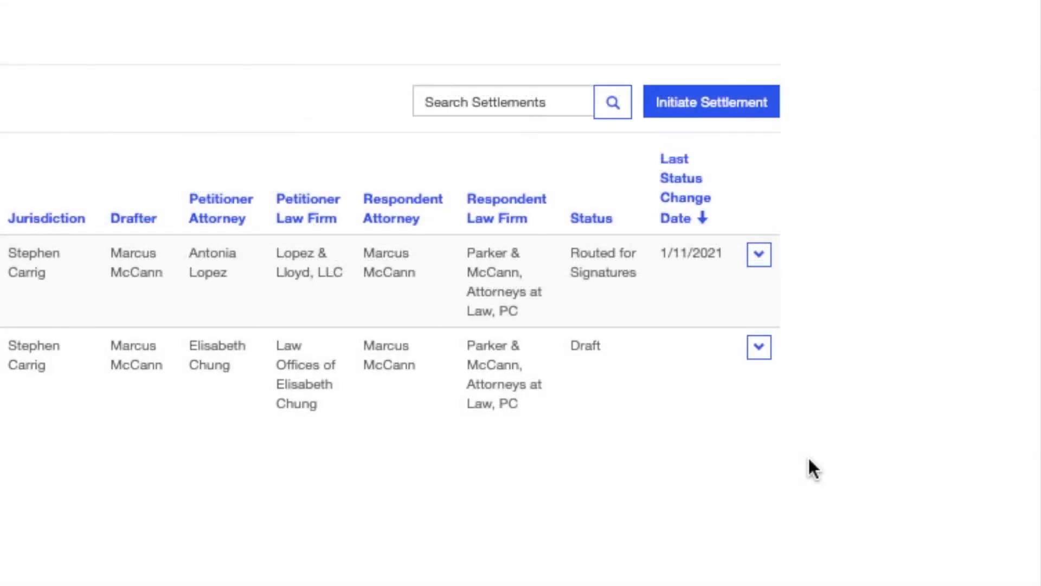
click(760, 347)
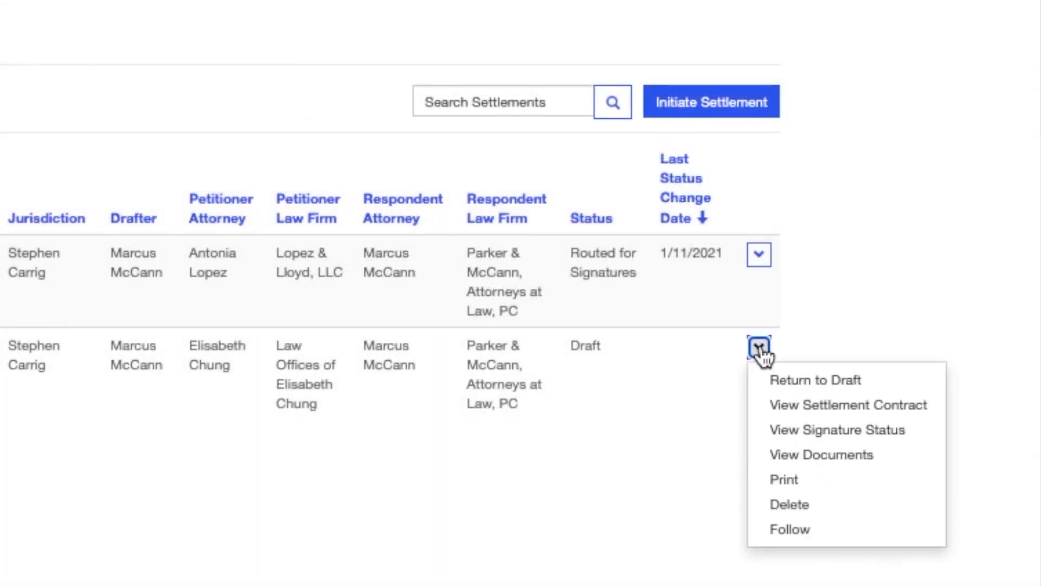